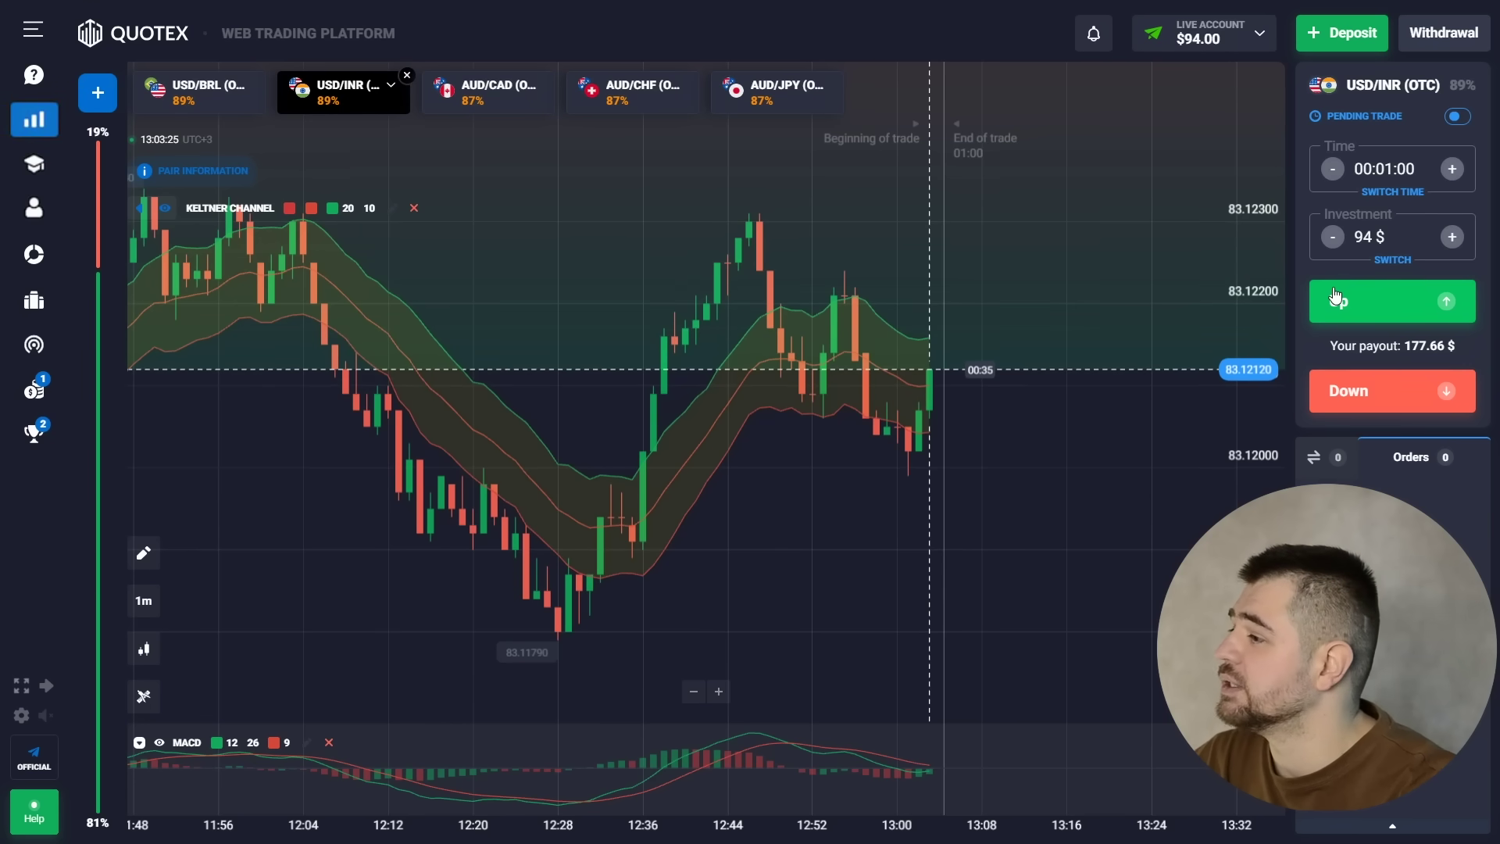
Place a one-minute Up trade of 94 $ on USD/INR (OTC)
{"action": "left_click", "coordinate": [1336, 297]}
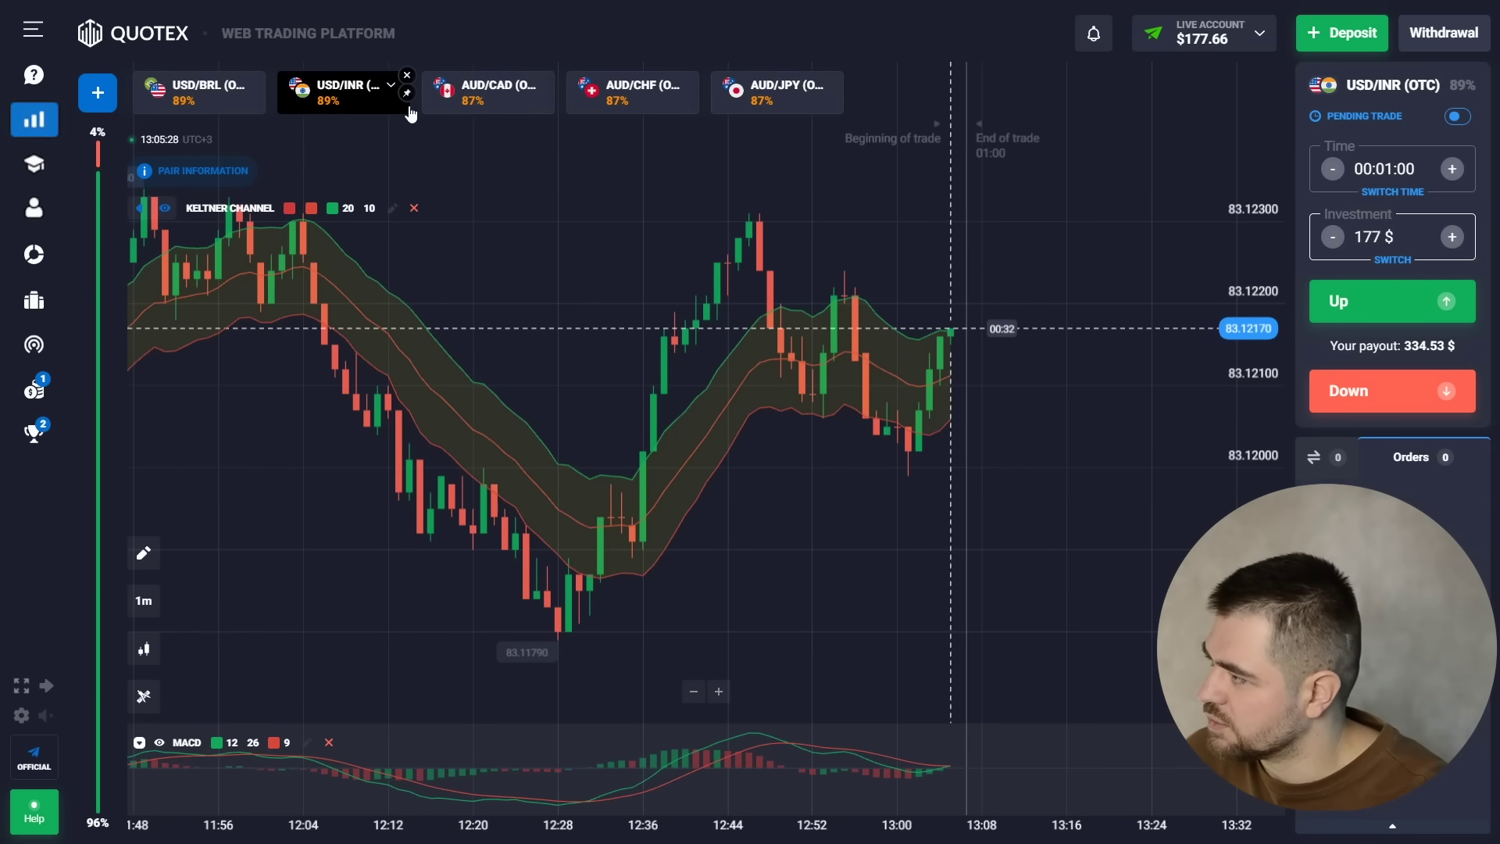
Switch to the AUD/CAD (OTC) chart and place a one-minute Up trade of 177 $
{"action": "left_click", "coordinate": [477, 103]}
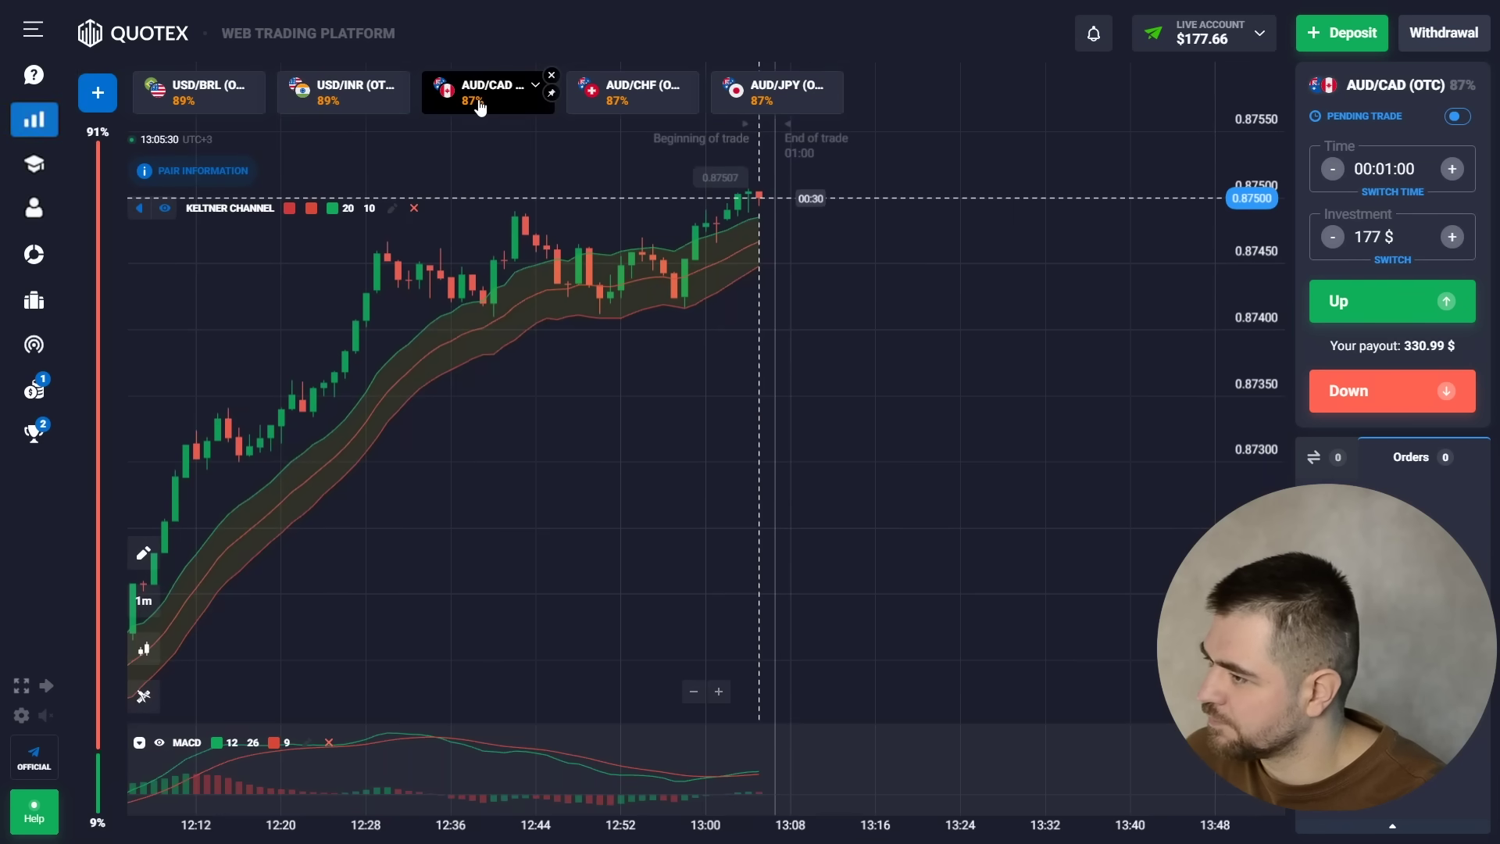
{"action": "scroll", "coordinate": [790, 247], "scroll_direction": "up", "scroll_amount": 2}
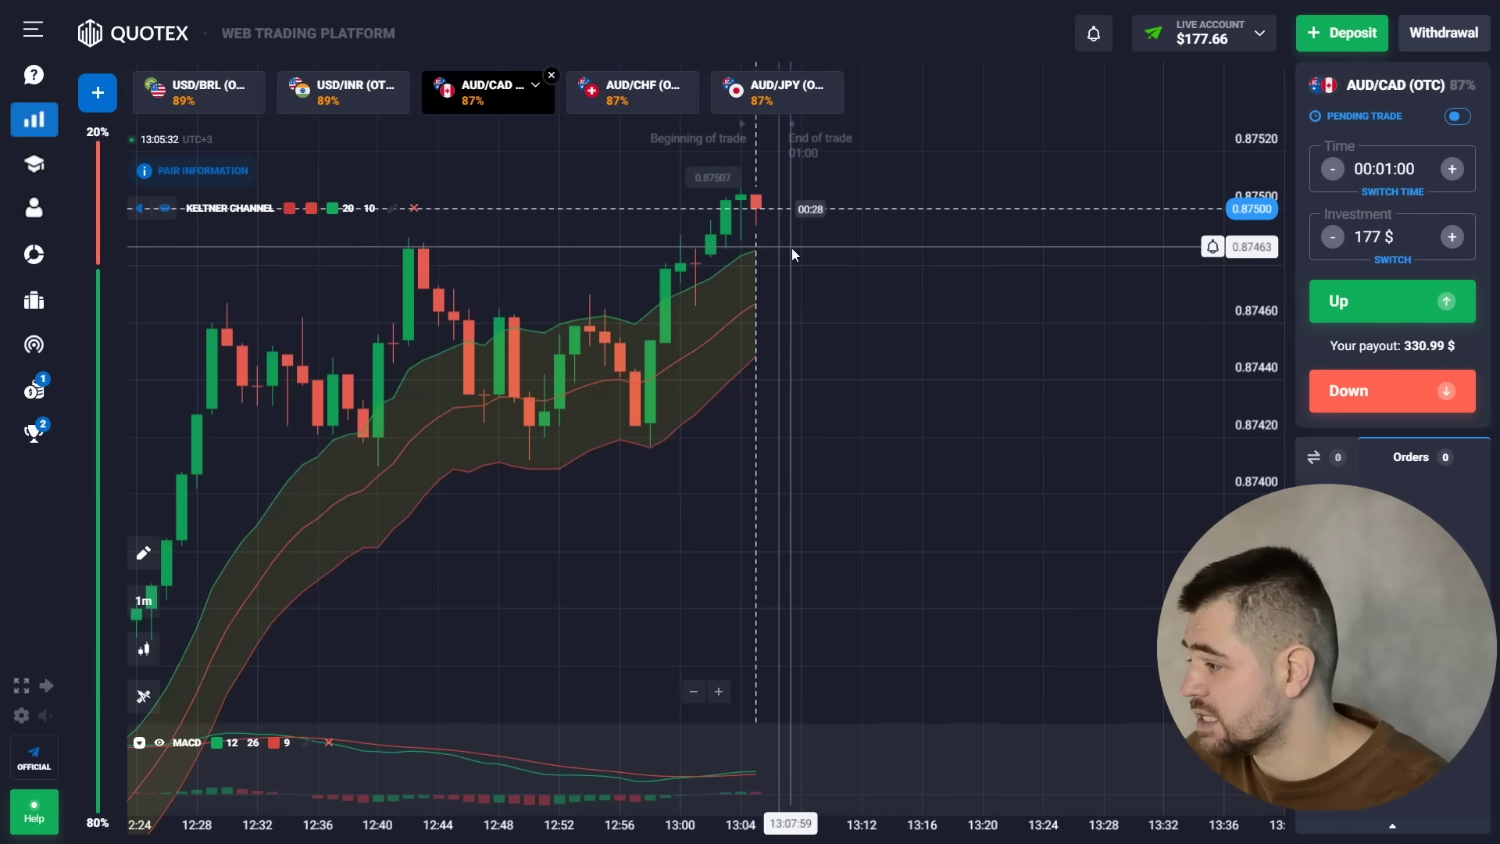
{"action": "scroll", "coordinate": [792, 250], "scroll_direction": "down", "scroll_amount": 2}
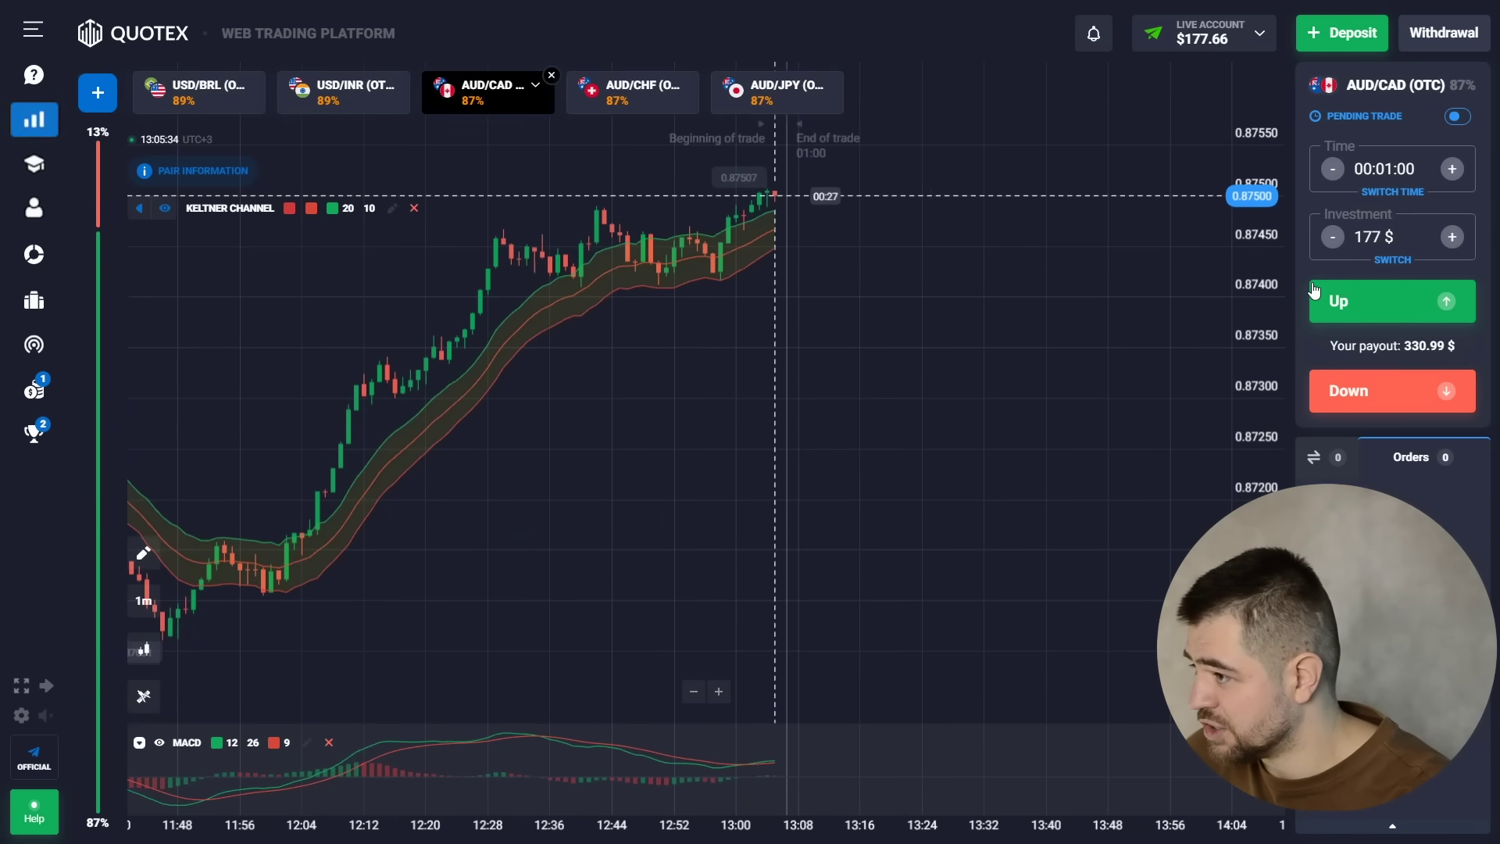
{"action": "scroll", "coordinate": [954, 260], "scroll_direction": "up", "scroll_amount": 3}
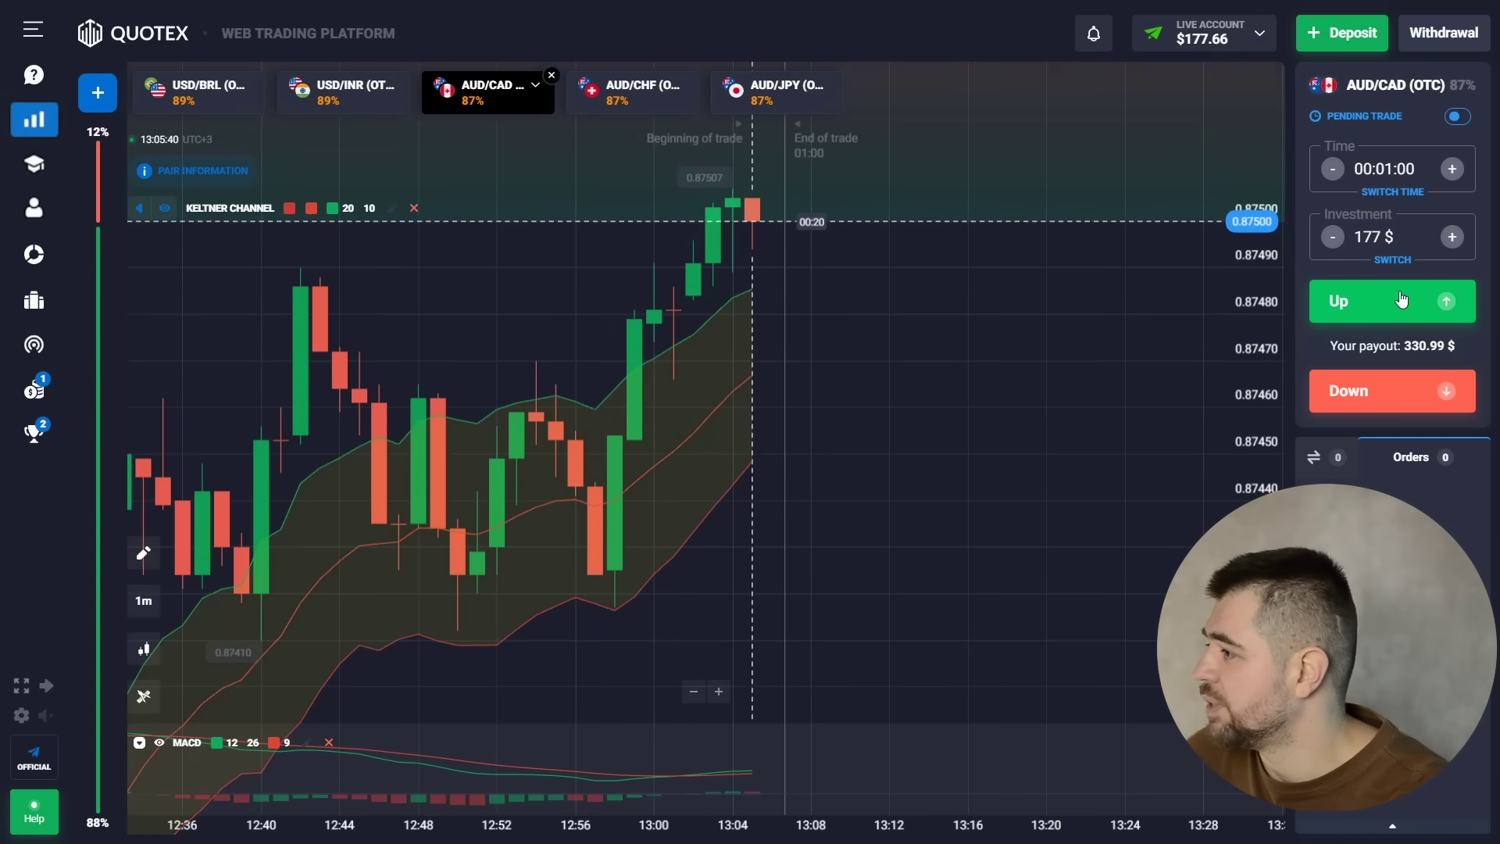
{"action": "left_click", "coordinate": [1401, 299]}
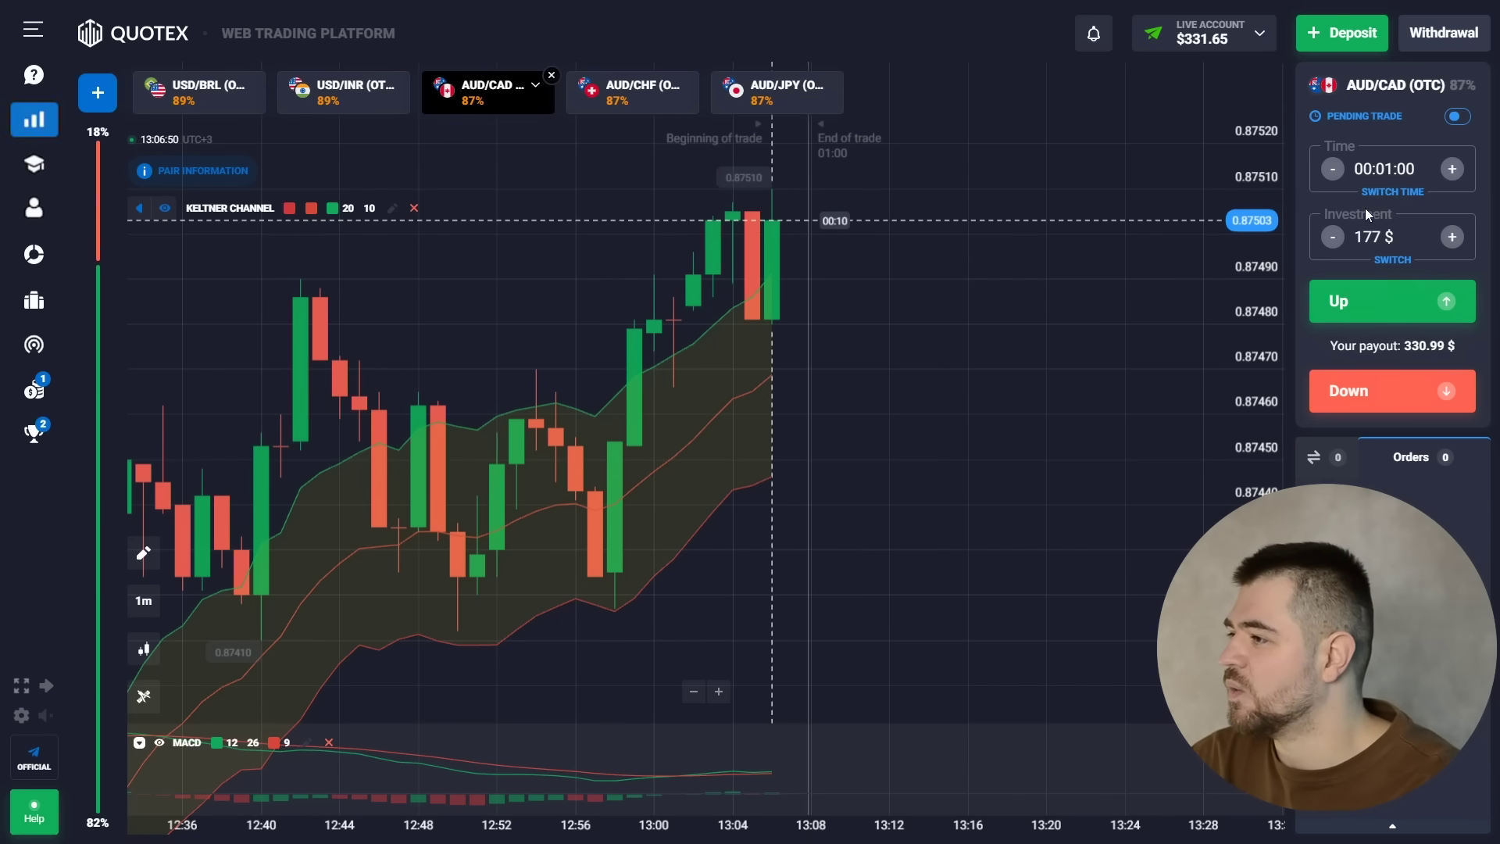
Set the investment to 330 $ and place a one-minute Down trade on AUD/CHF (OTC)
{"action": "left_click", "coordinate": [1362, 236]}
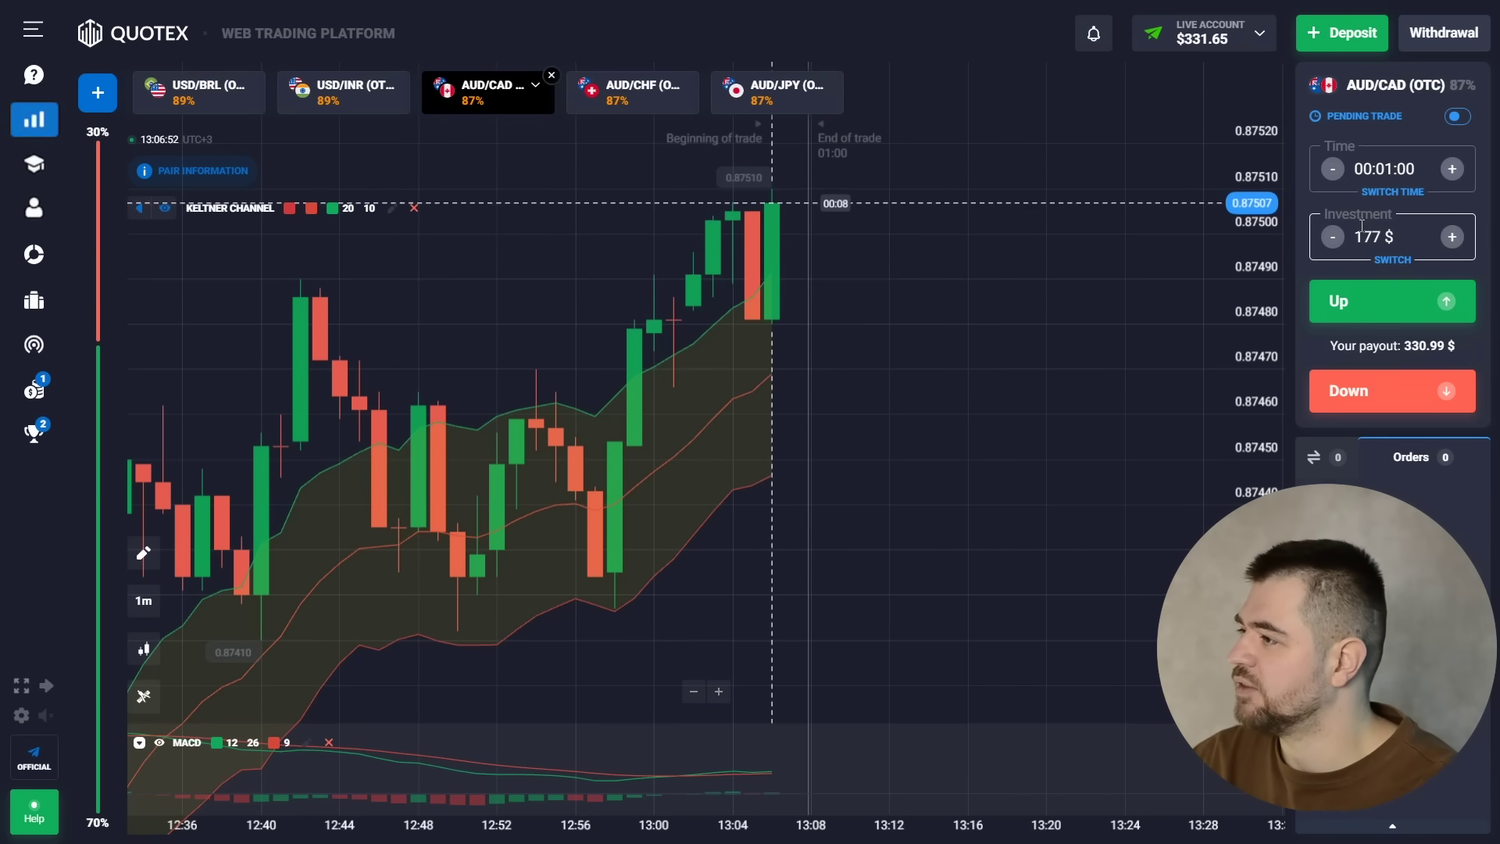
{"action": "key", "text": "BackSpace"}
{"action": "key", "text": "Delete"}
{"action": "type", "text": "330"}
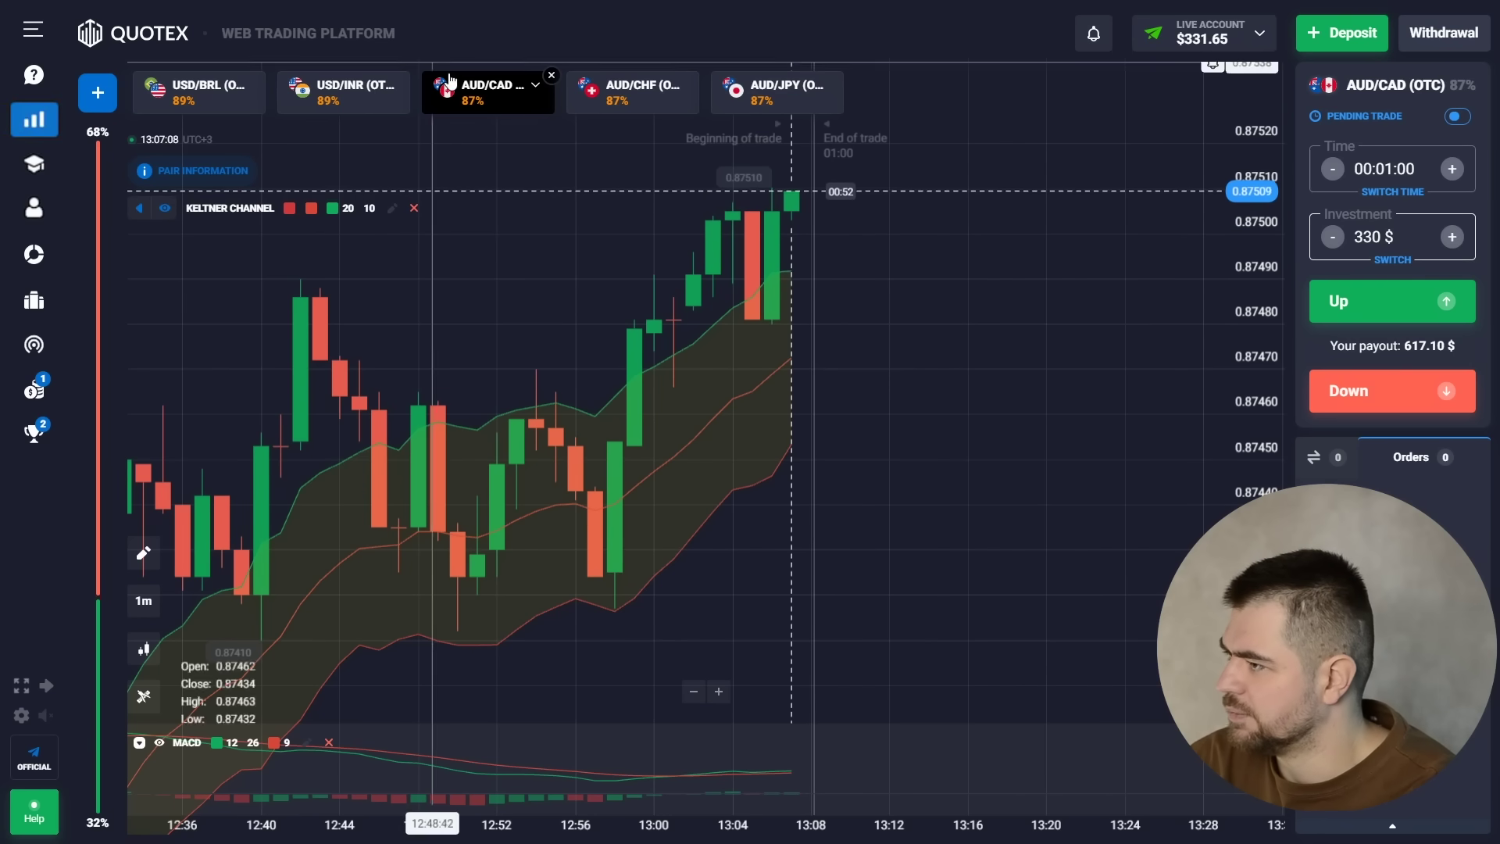
{"action": "left_click", "coordinate": [631, 109]}
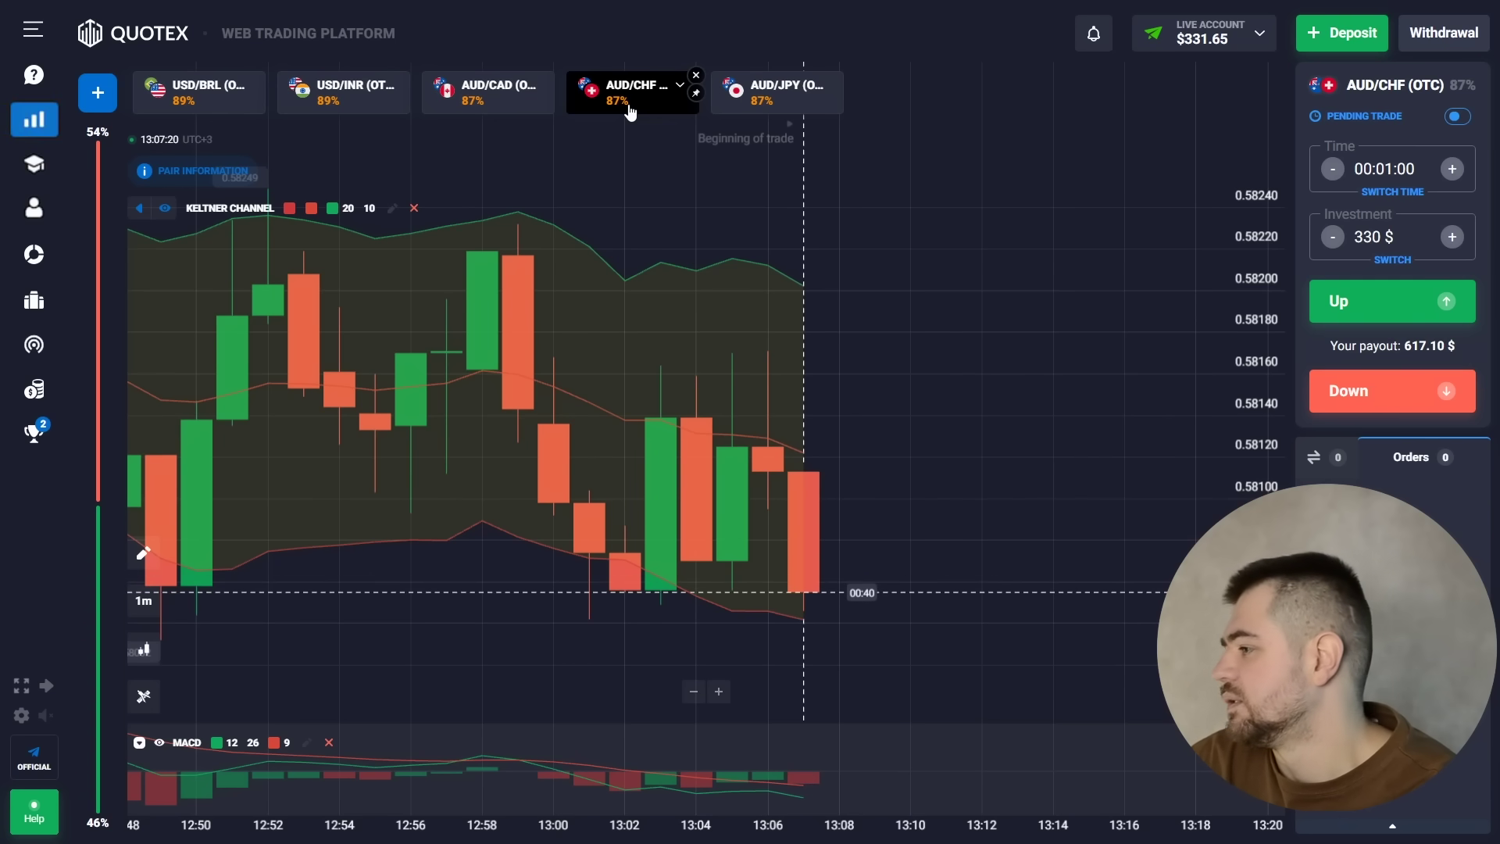
{"action": "left_click", "coordinate": [1441, 392]}
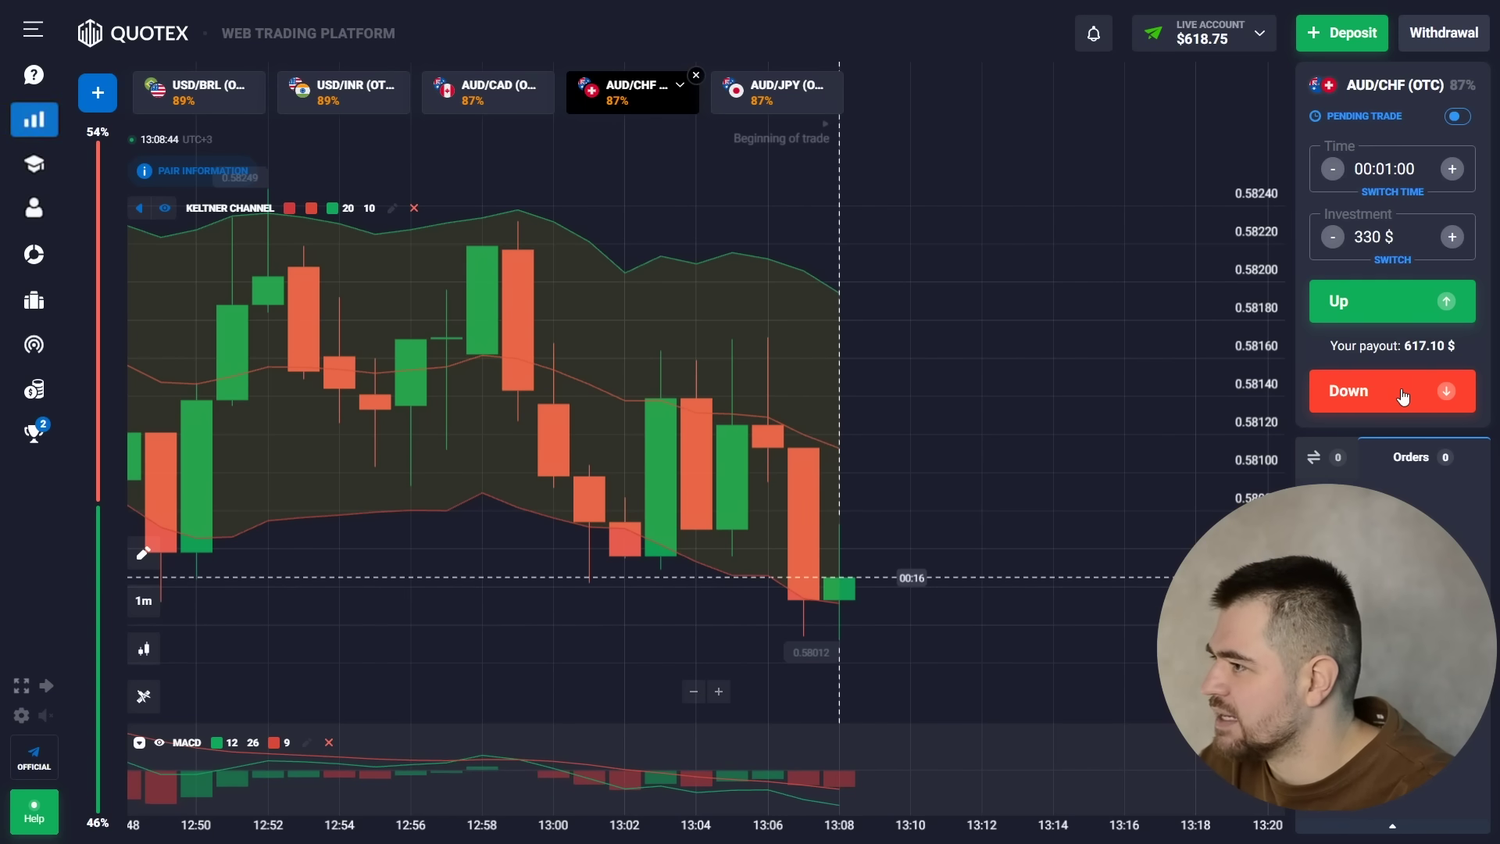
Set the investment to 618 $ and place a one-minute Down trade on AUD/JPY (OTC)
{"action": "scroll", "coordinate": [983, 480], "scroll_direction": "down", "scroll_amount": 1}
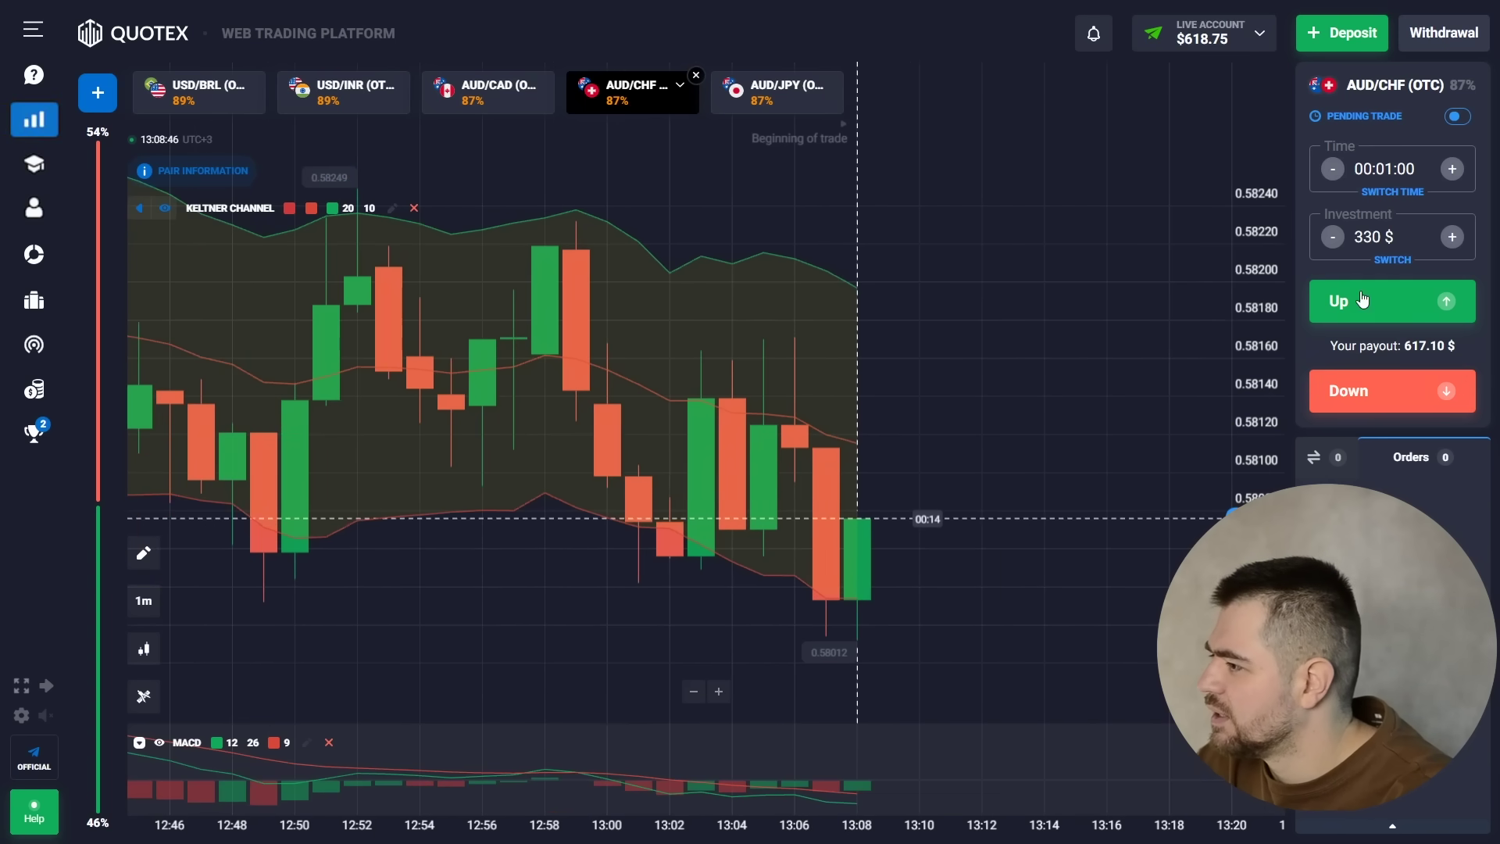
{"action": "double_click", "coordinate": [1369, 238]}
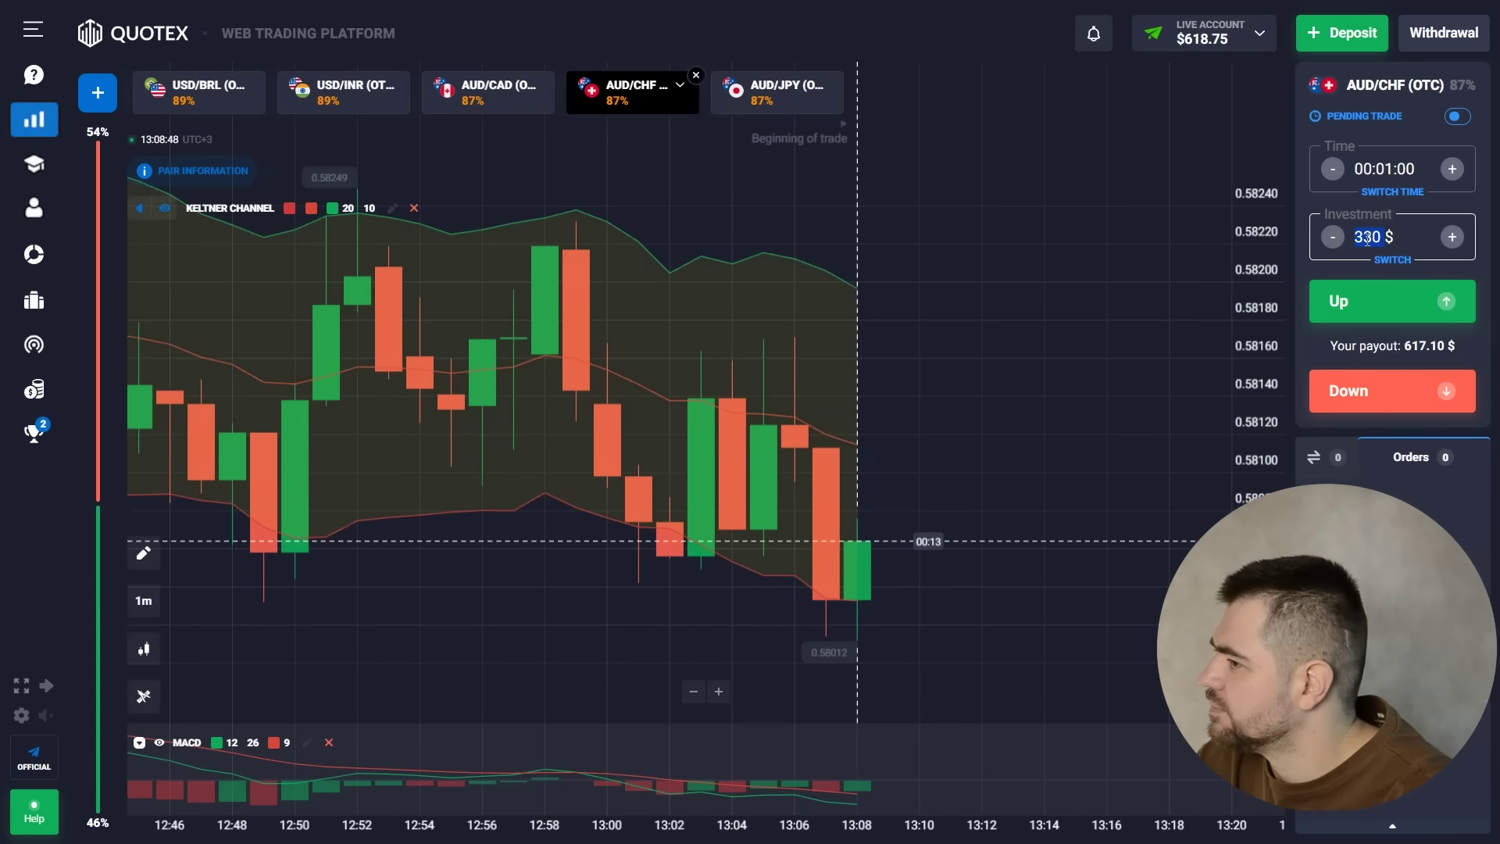
{"action": "type", "text": "618"}
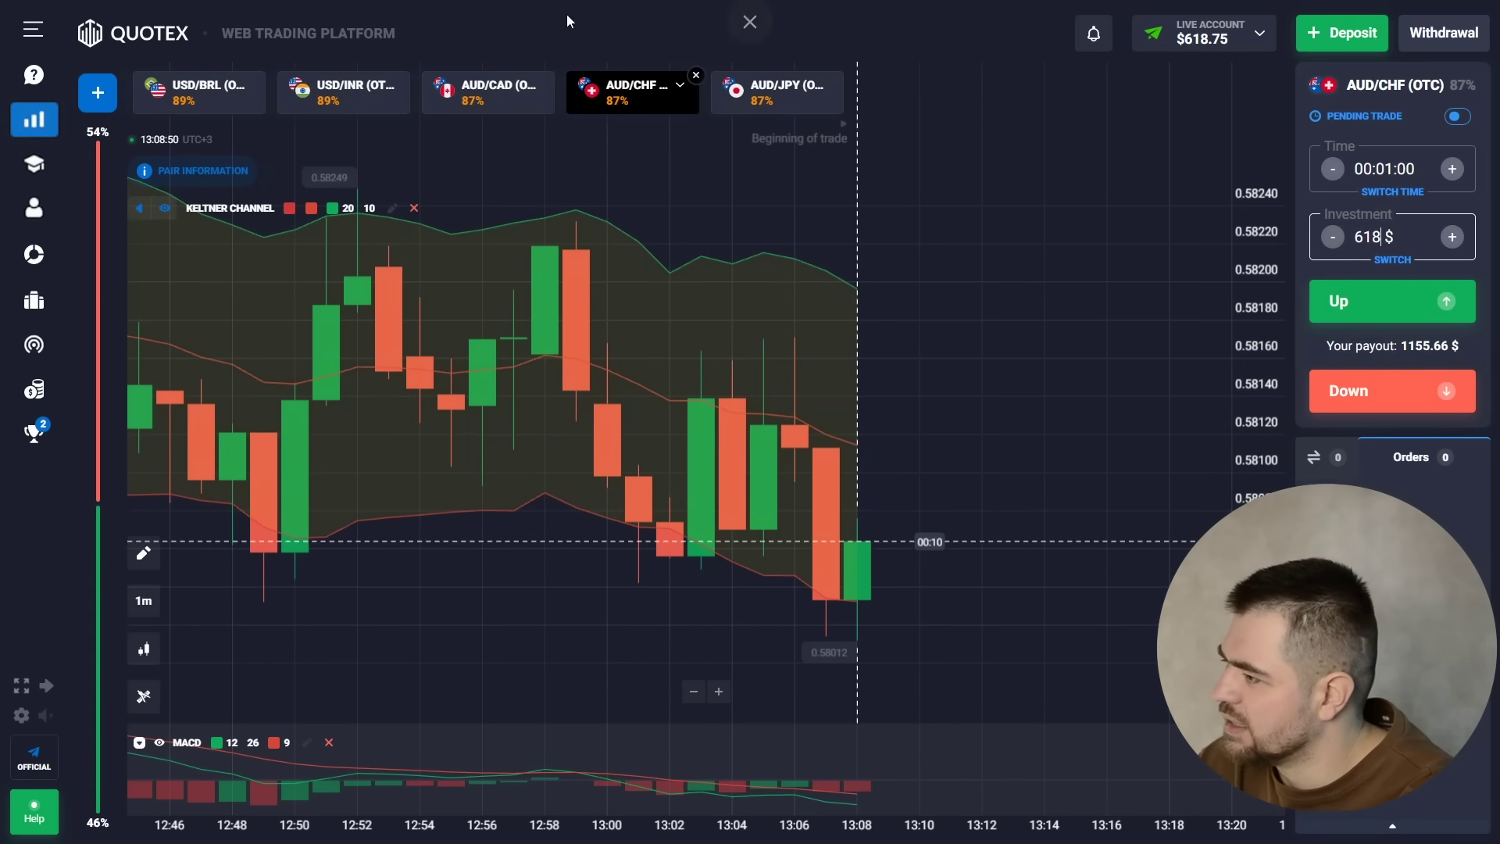
{"action": "left_click", "coordinate": [770, 106]}
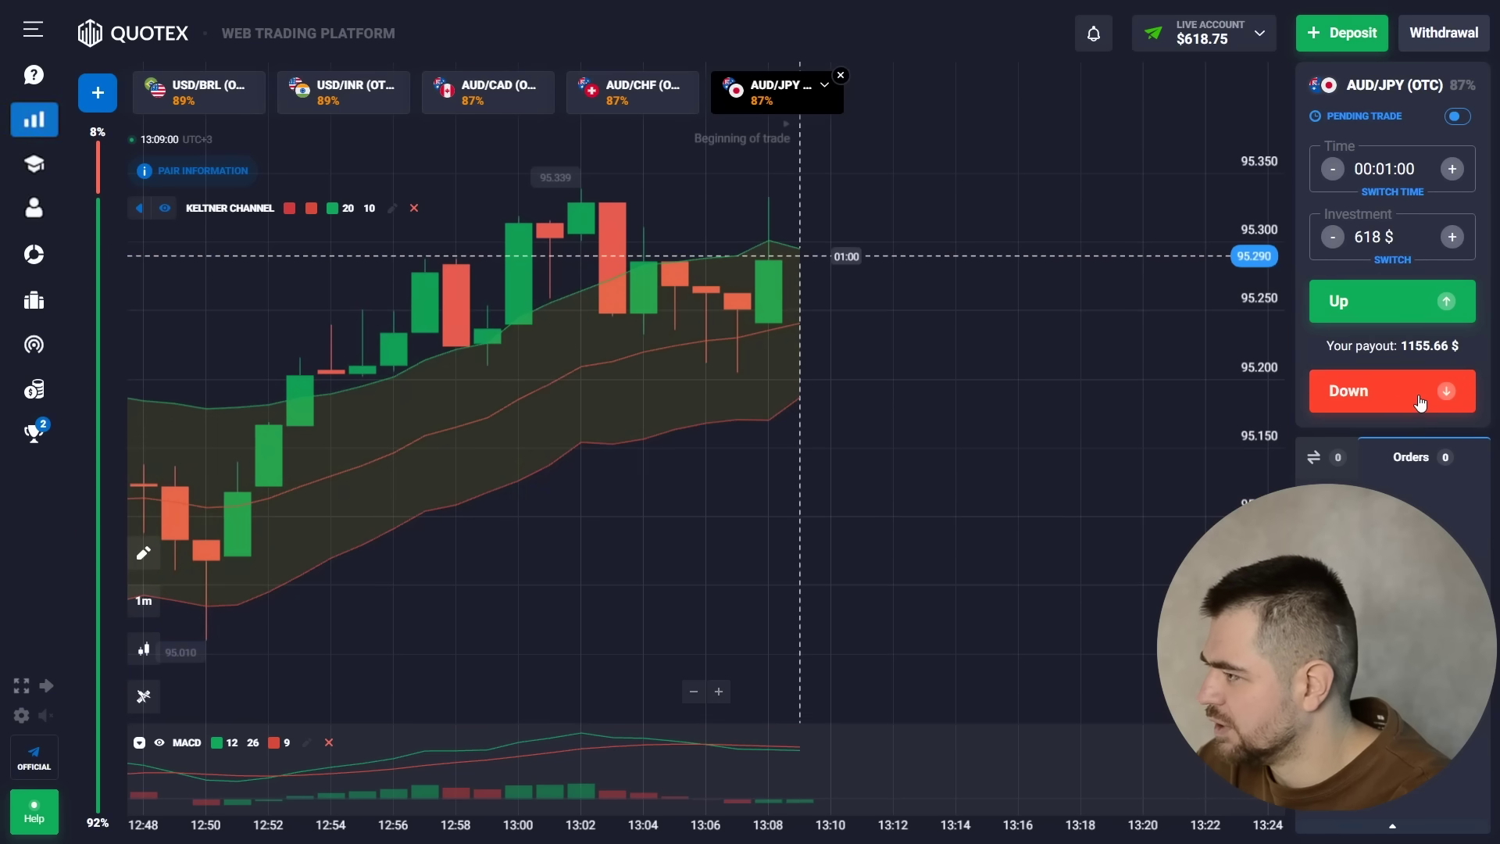
{"action": "left_click", "coordinate": [1420, 402]}
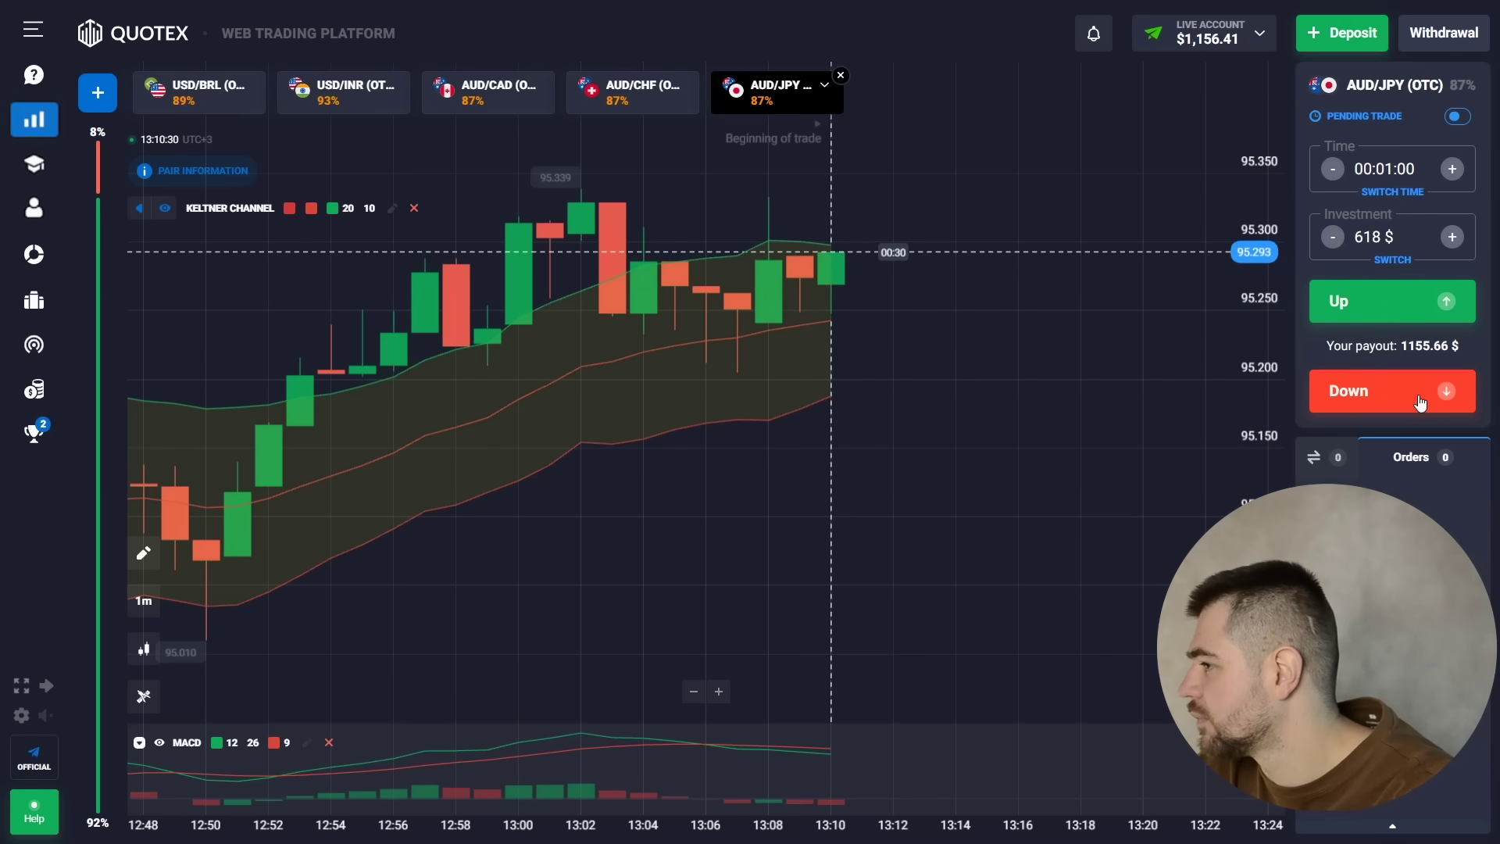
Set the investment to 1,000 $ and place a one-minute Up trade on USD/INR (OTC)
{"action": "scroll", "coordinate": [1073, 293], "scroll_direction": "right", "scroll_amount": 3}
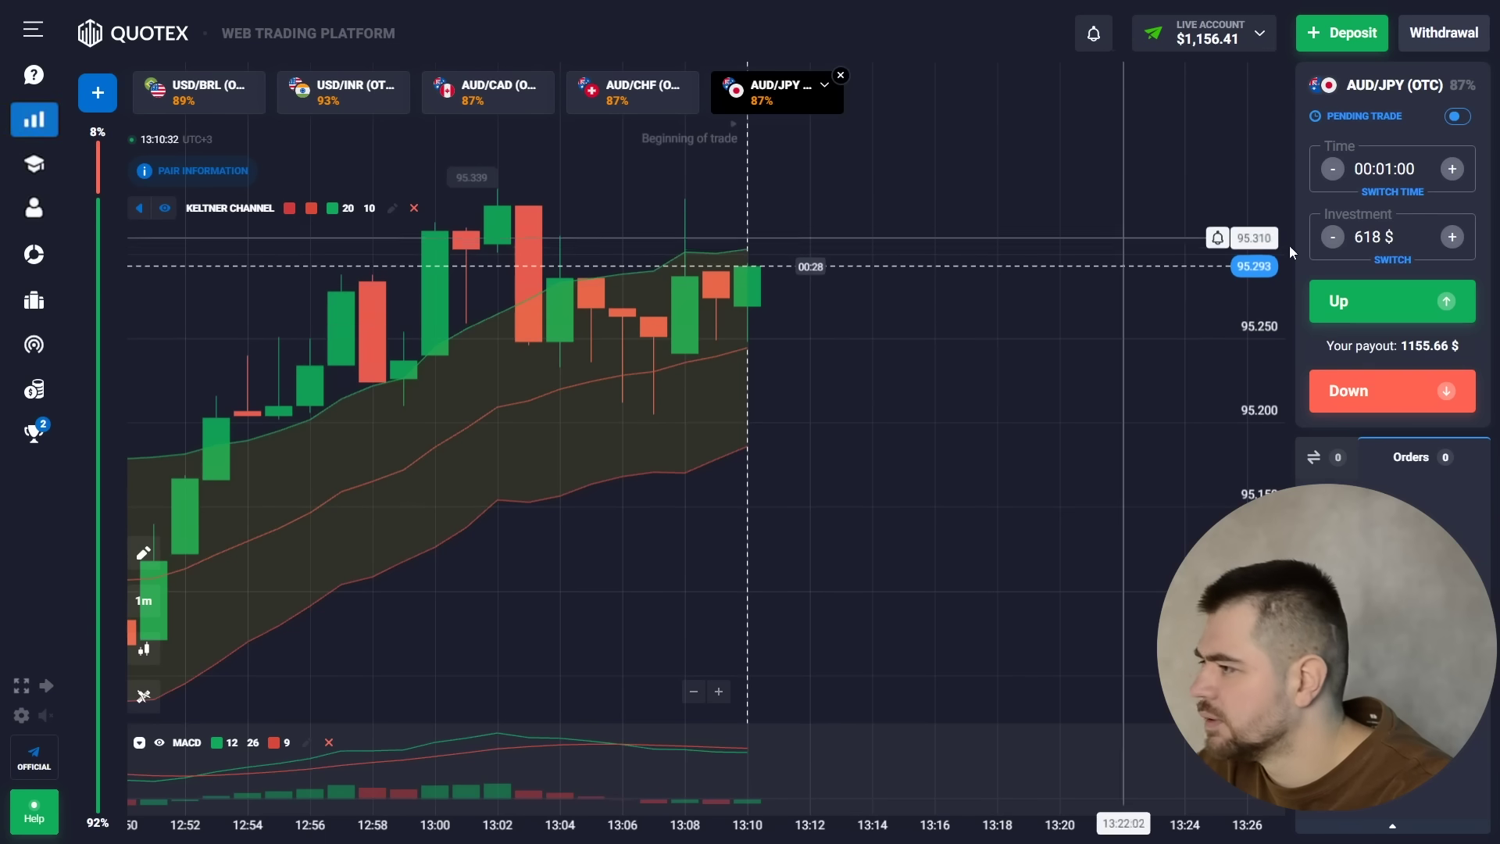
{"action": "double_click", "coordinate": [1375, 236]}
{"action": "type", "text": "1000"}
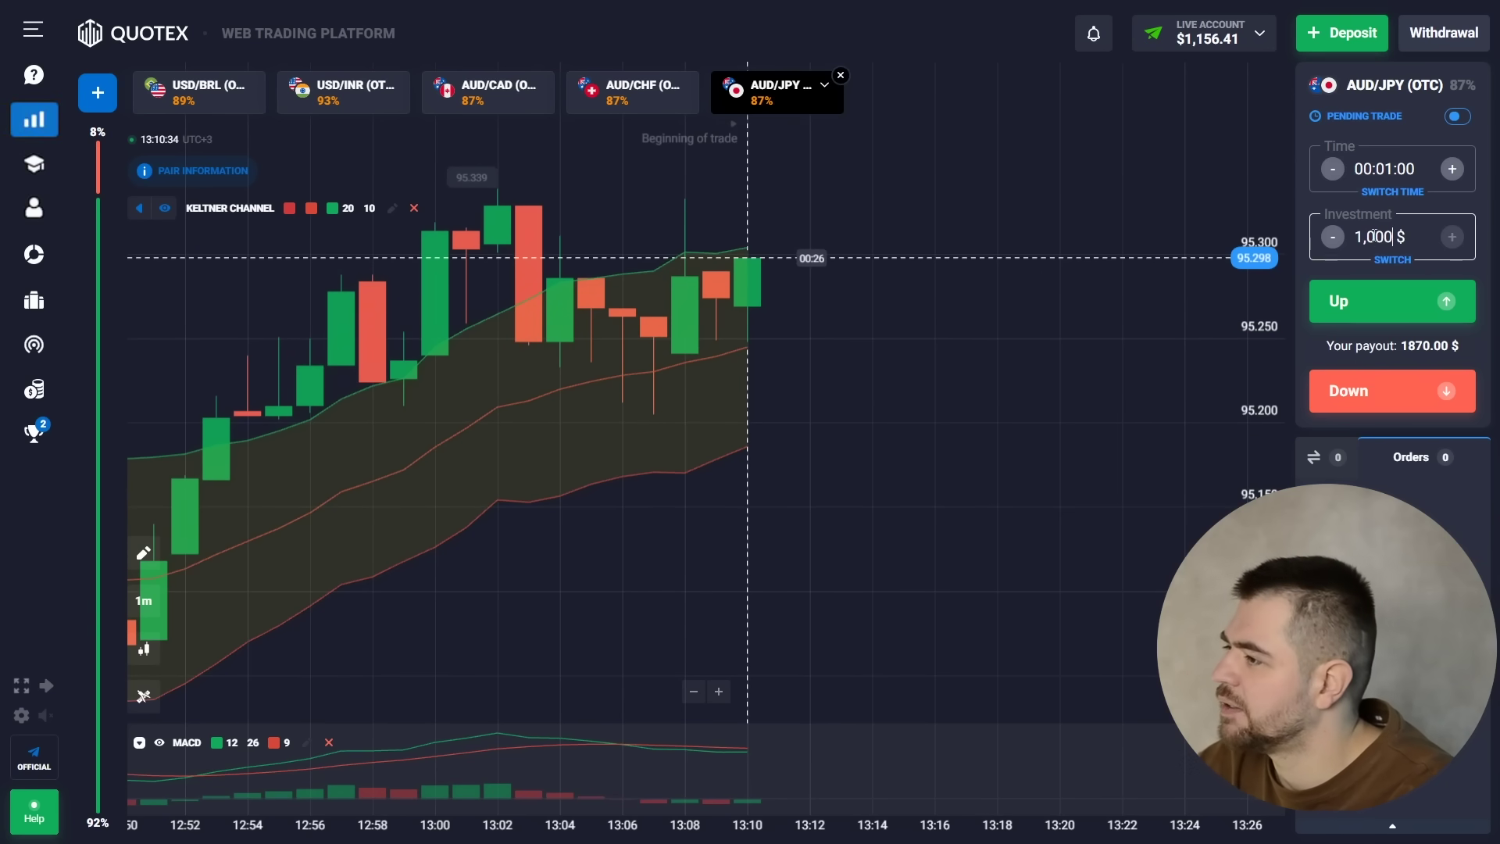
{"action": "left_click", "coordinate": [339, 108]}
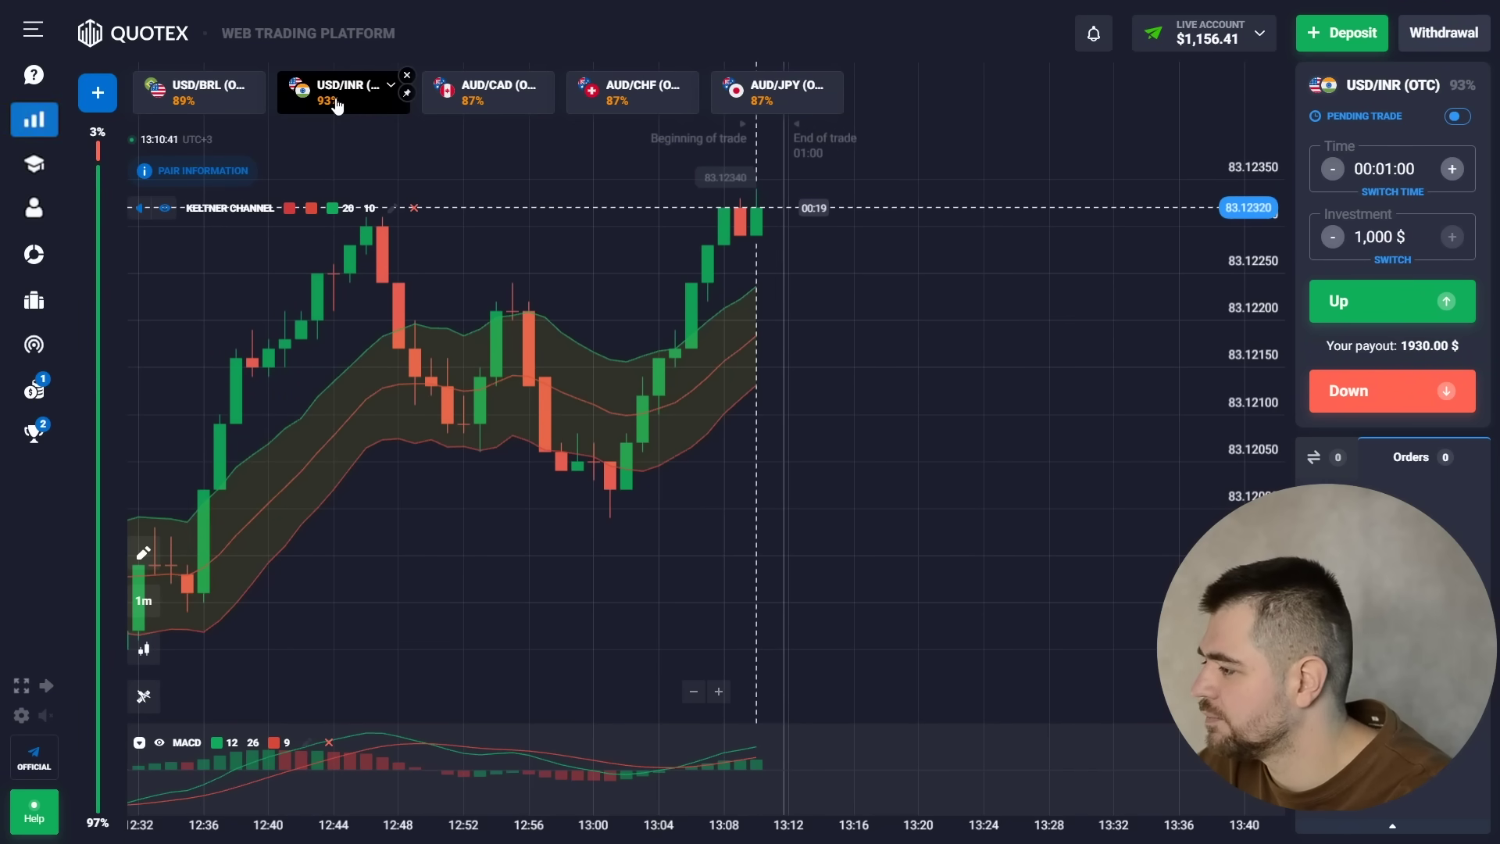
{"action": "scroll", "coordinate": [734, 217], "scroll_direction": "down", "scroll_amount": 5}
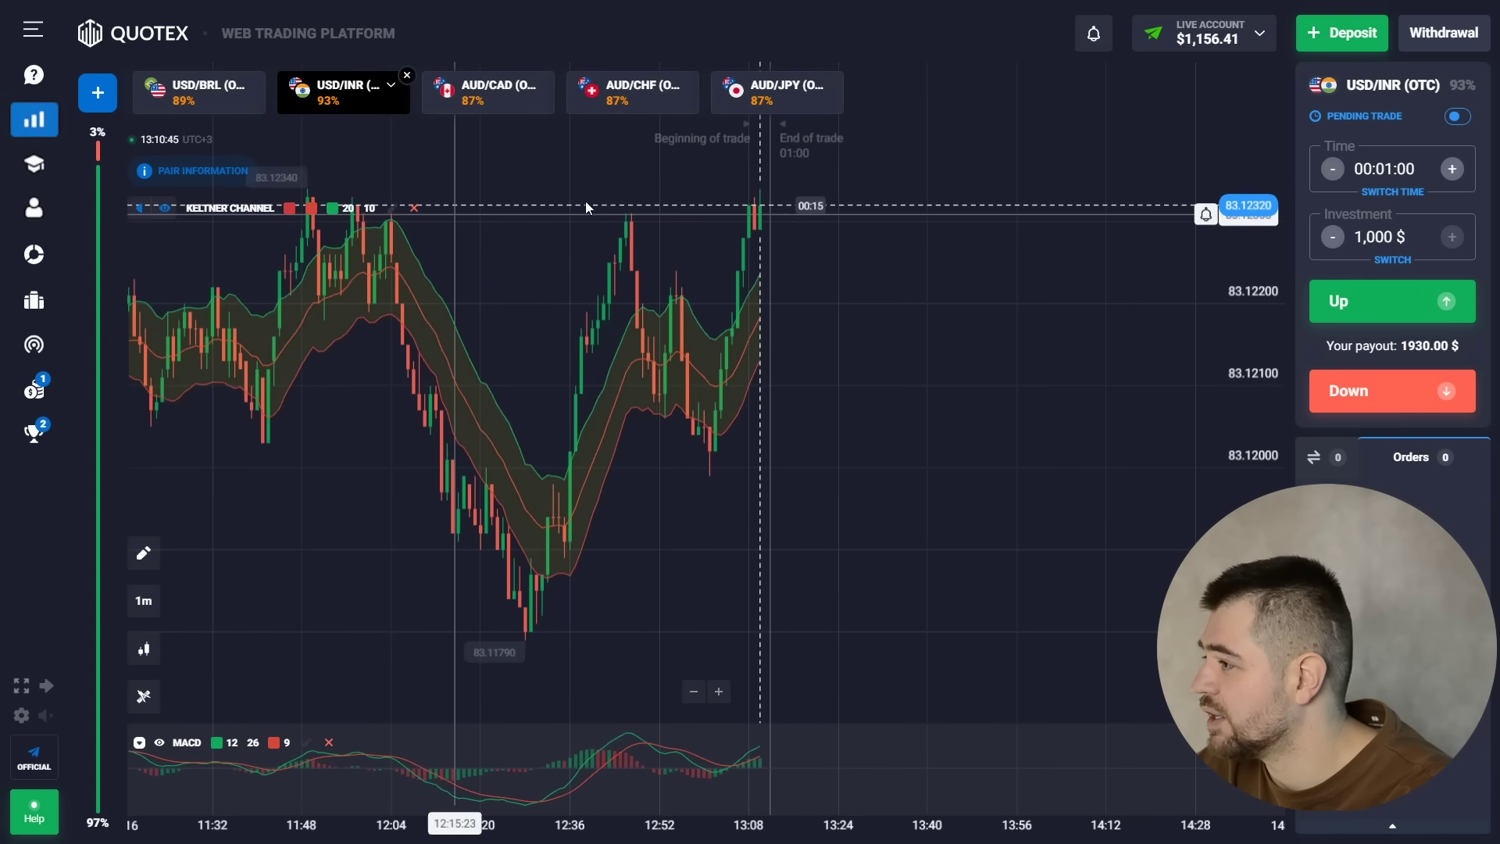
{"action": "scroll", "coordinate": [335, 220], "scroll_direction": "down", "scroll_amount": 2}
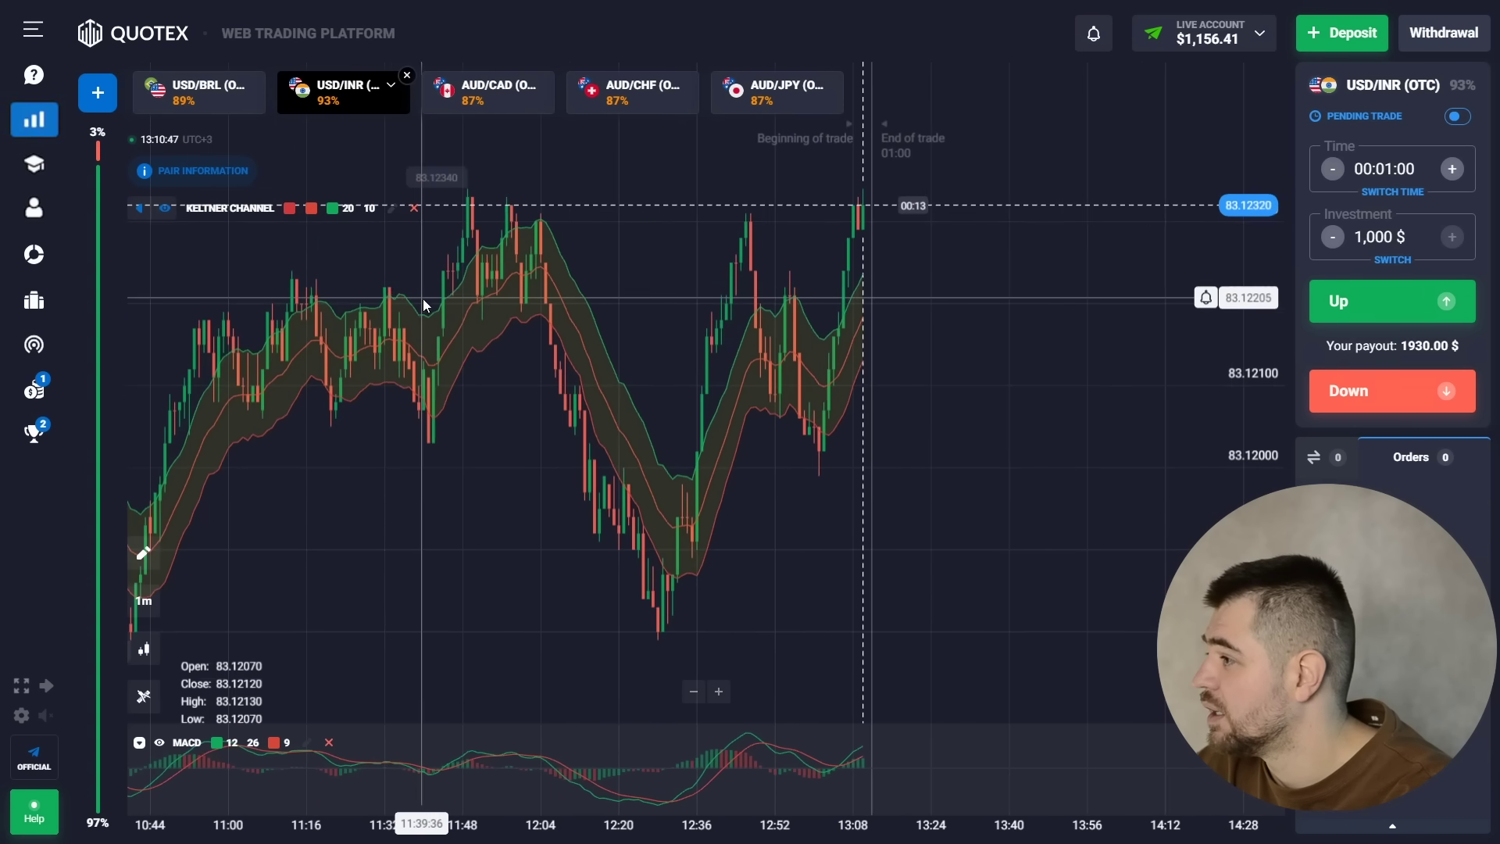
{"action": "scroll", "coordinate": [870, 234], "scroll_direction": "up", "scroll_amount": 6}
{"action": "scroll", "coordinate": [772, 257], "scroll_direction": "down", "scroll_amount": 2}
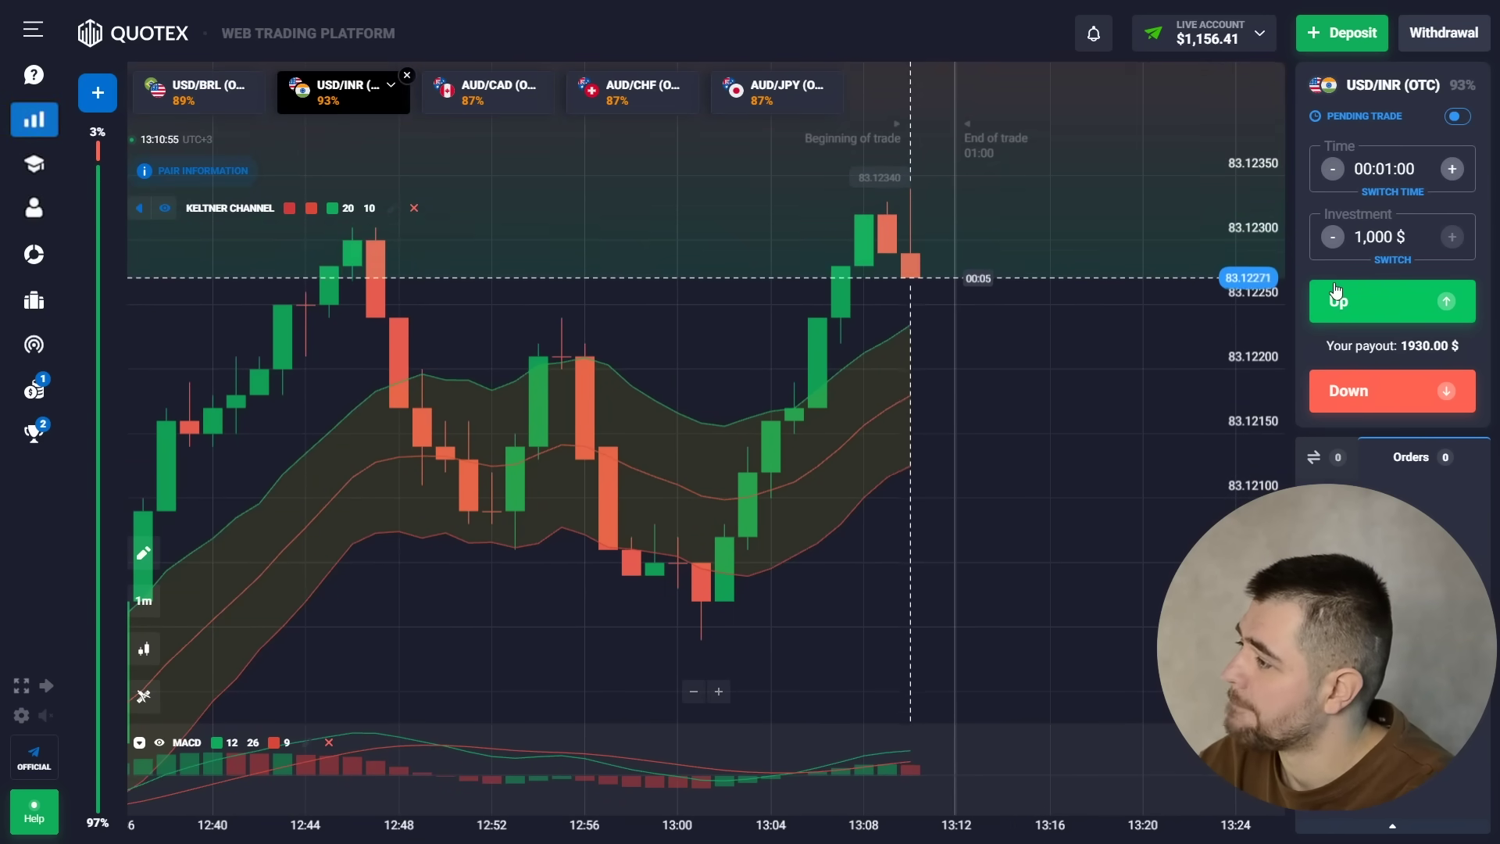
{"action": "left_click", "coordinate": [1335, 297]}
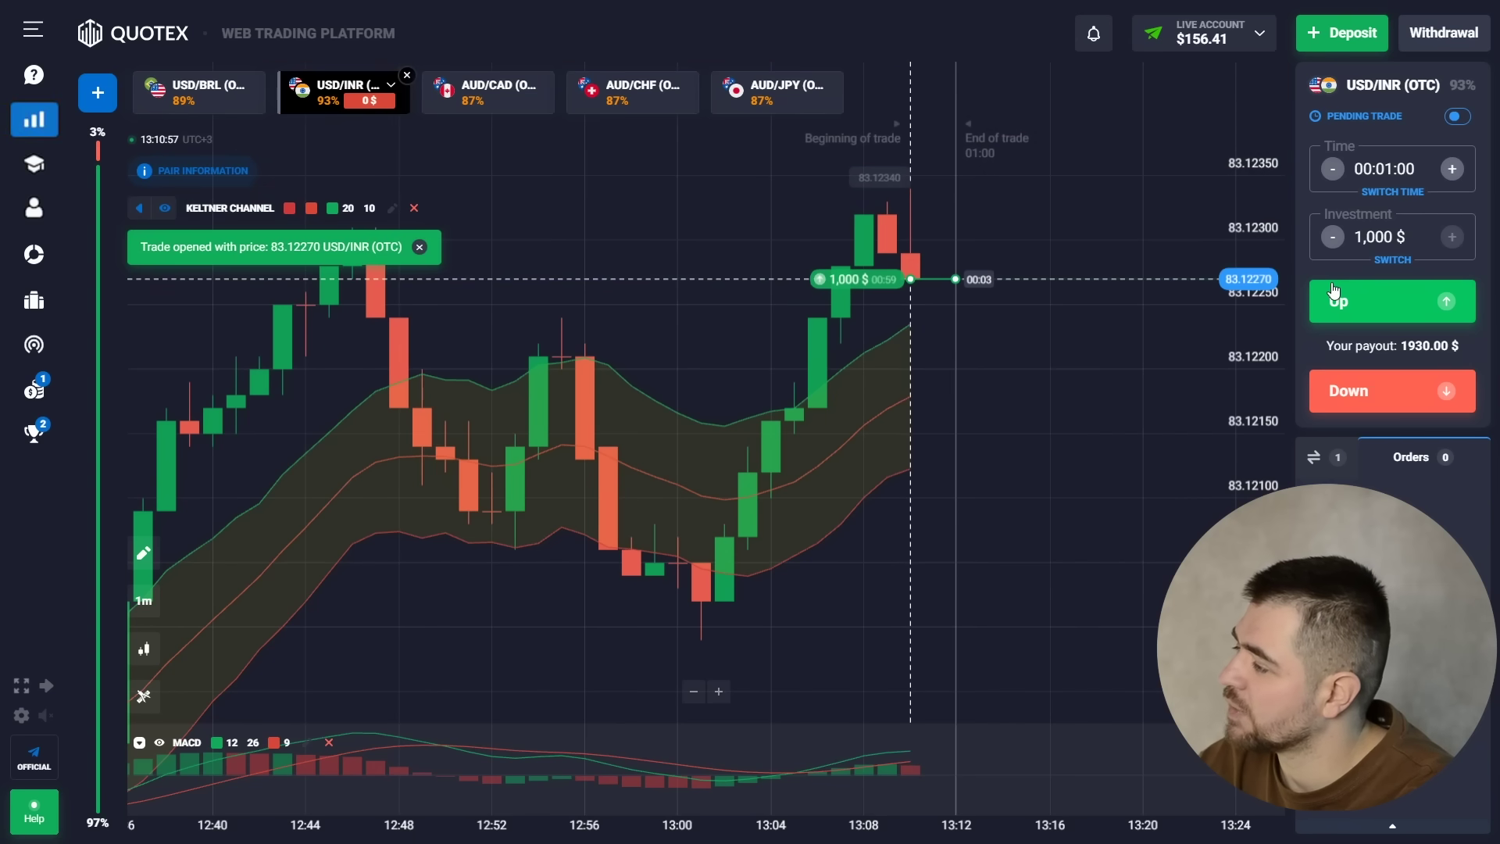
{"action": "scroll", "coordinate": [1080, 334], "scroll_direction": "up", "scroll_amount": 3}
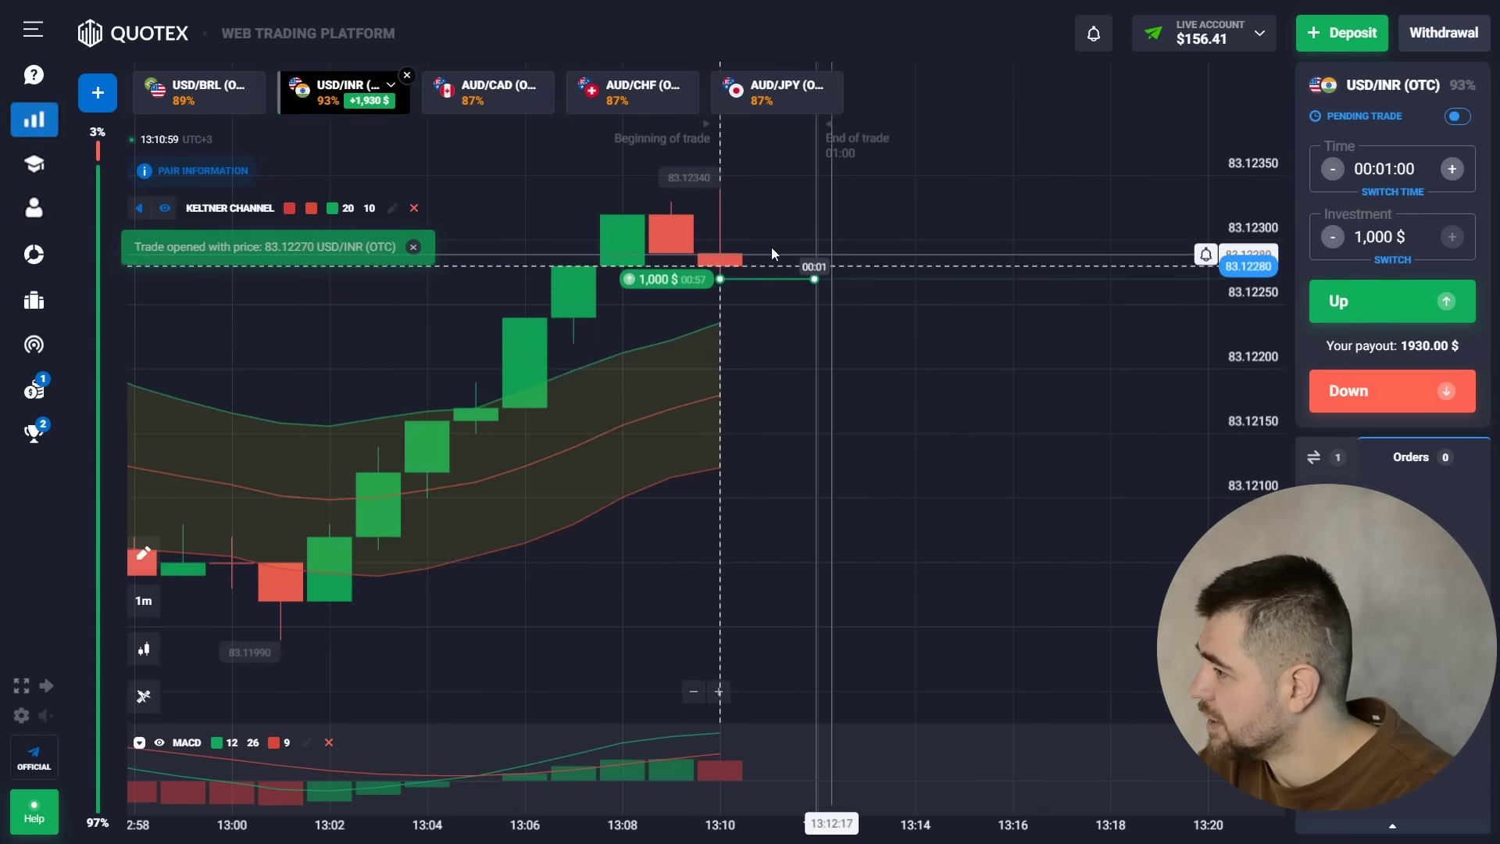
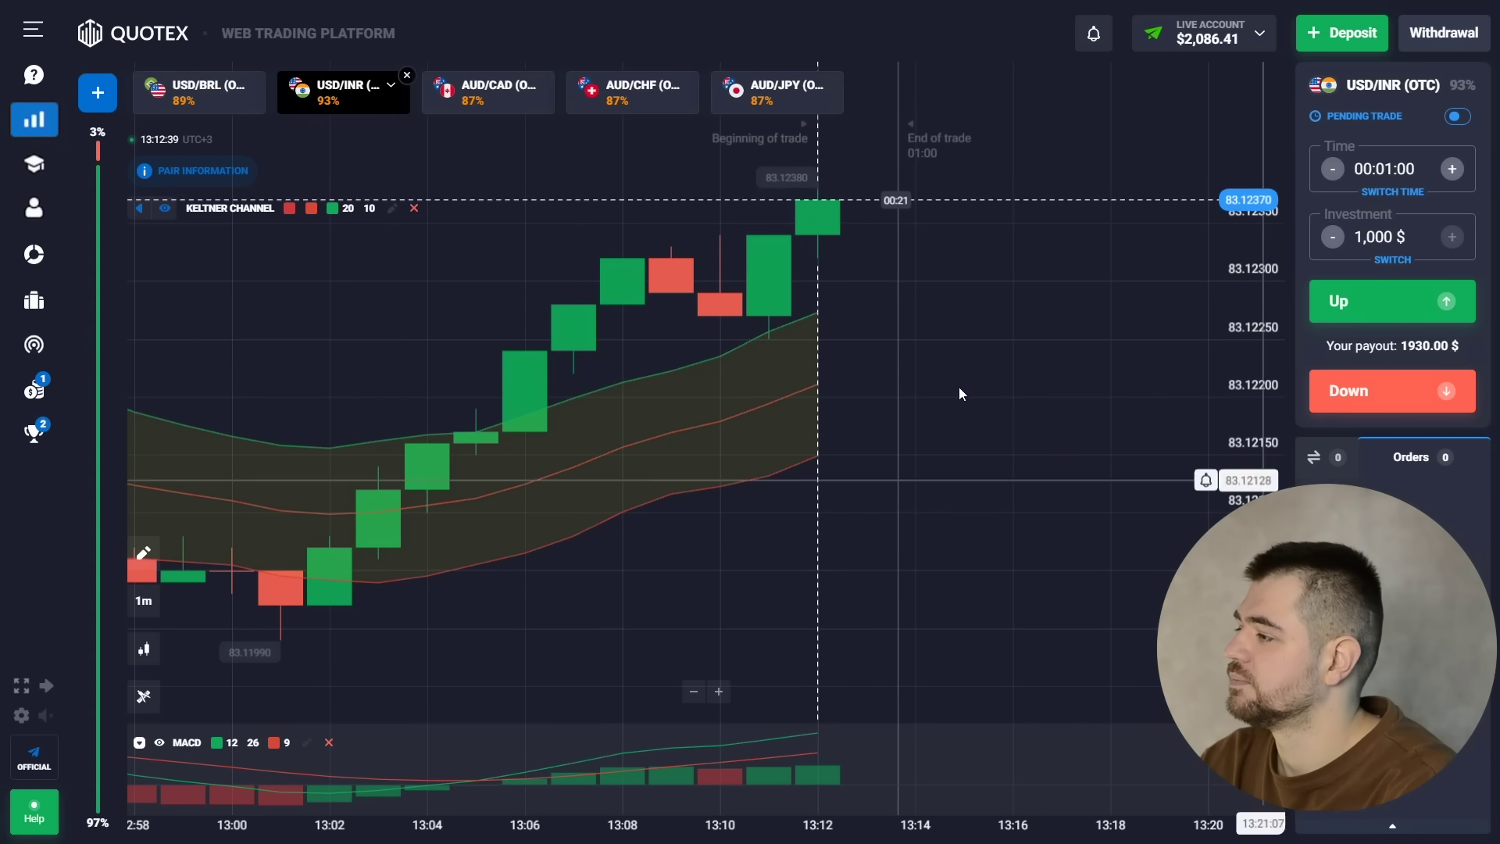
Switch to the AUD/JPY (OTC) chart and place two one-minute Down trades of 1,000 $ each
{"action": "scroll", "coordinate": [828, 203], "scroll_direction": "down", "scroll_amount": 5}
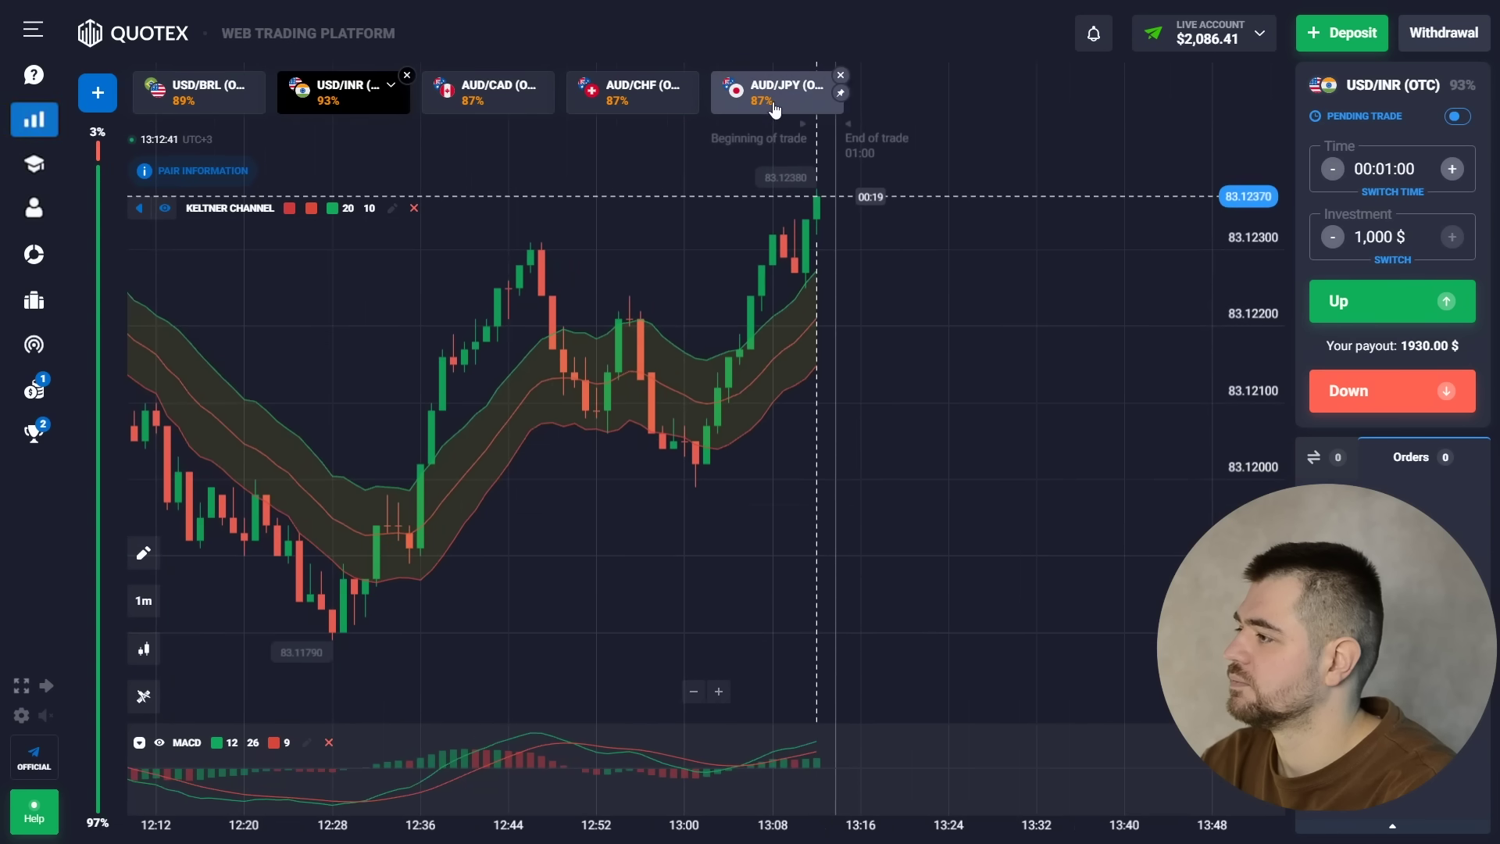
{"action": "left_click", "coordinate": [773, 113]}
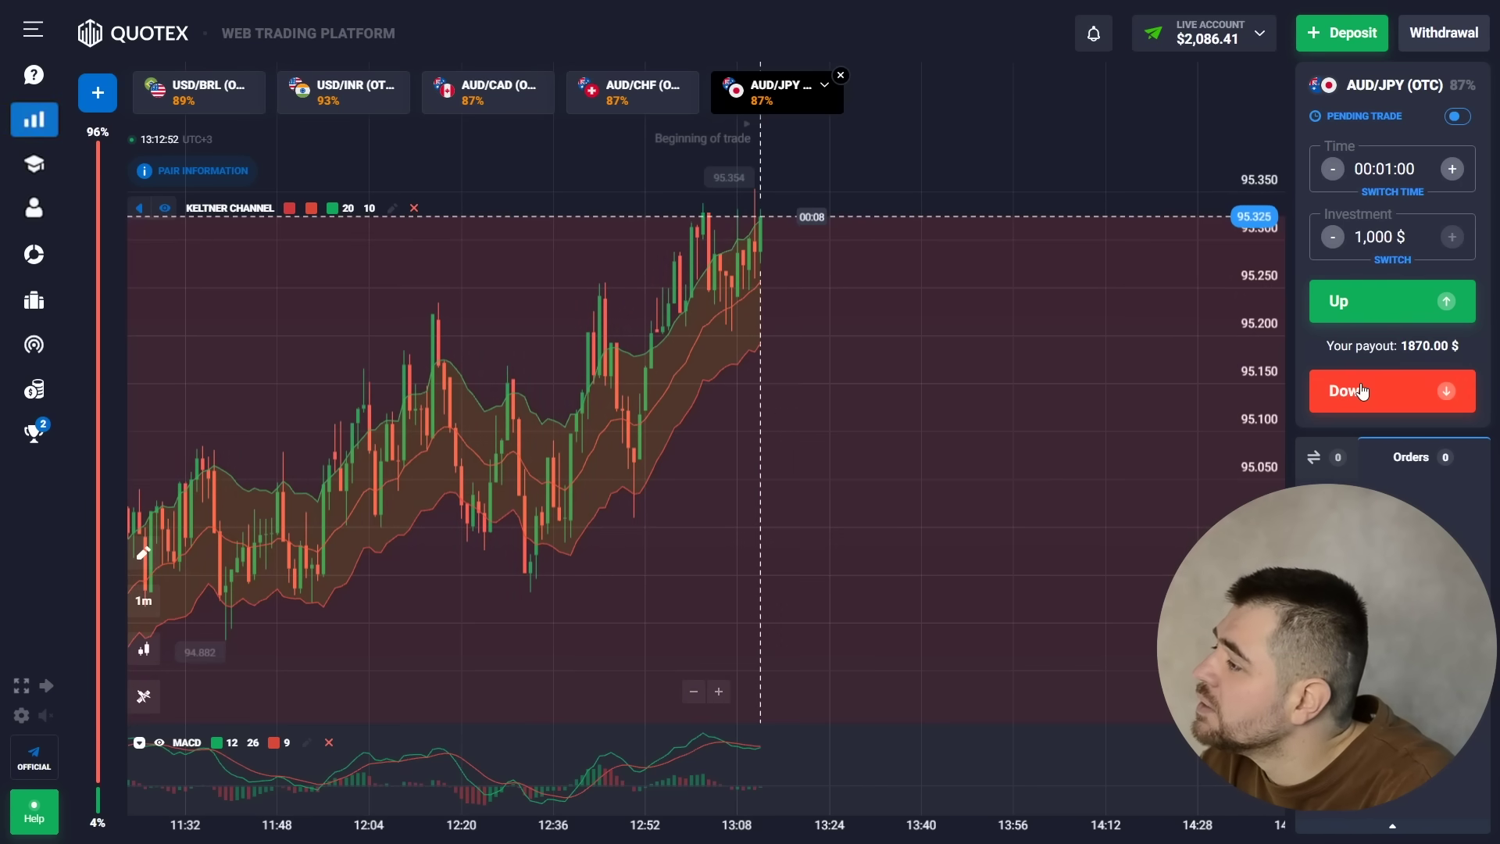
{"action": "left_click", "coordinate": [1360, 391]}
{"action": "left_click", "coordinate": [1360, 390]}
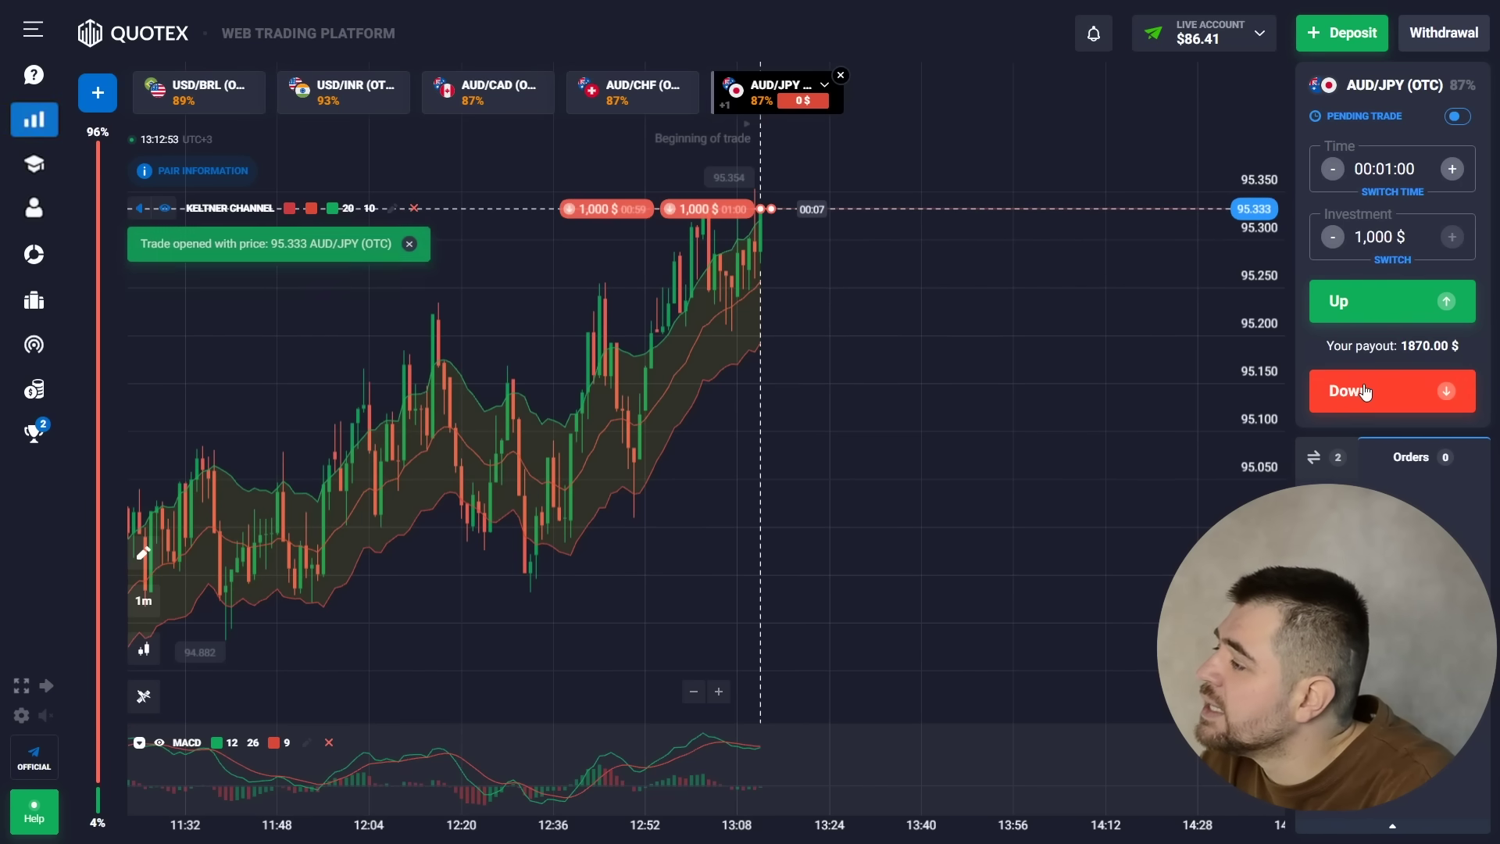
{"action": "scroll", "coordinate": [785, 261], "scroll_direction": "up", "scroll_amount": 3}
{"action": "scroll", "coordinate": [788, 257], "scroll_direction": "up", "scroll_amount": 3}
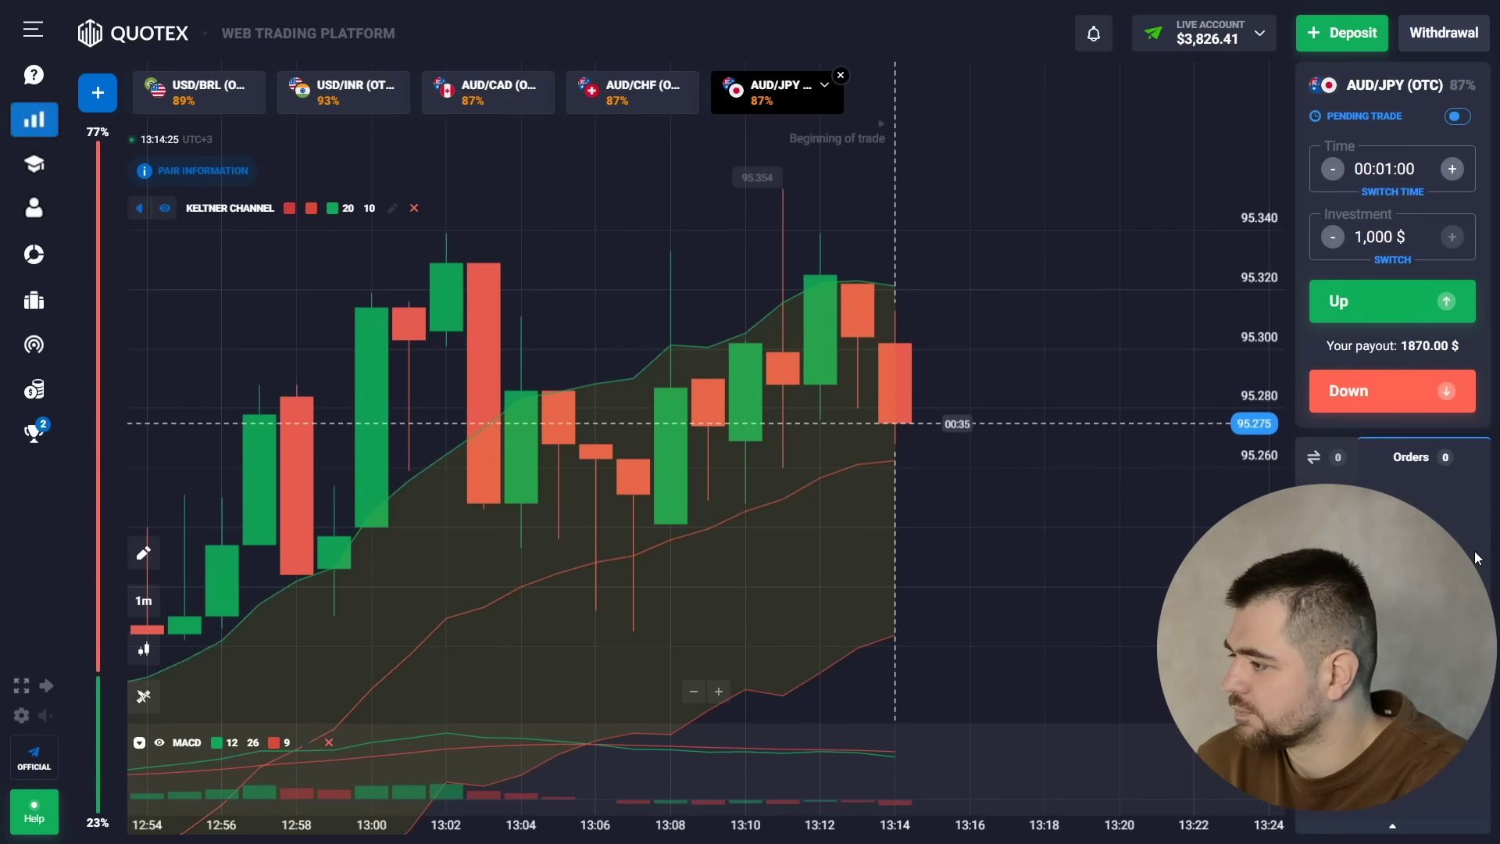
Switch to the USD/BRL (OTC) chart and place several one-minute Down trades of 1,000 $ each
{"action": "scroll", "coordinate": [645, 364], "scroll_direction": "down", "scroll_amount": 3}
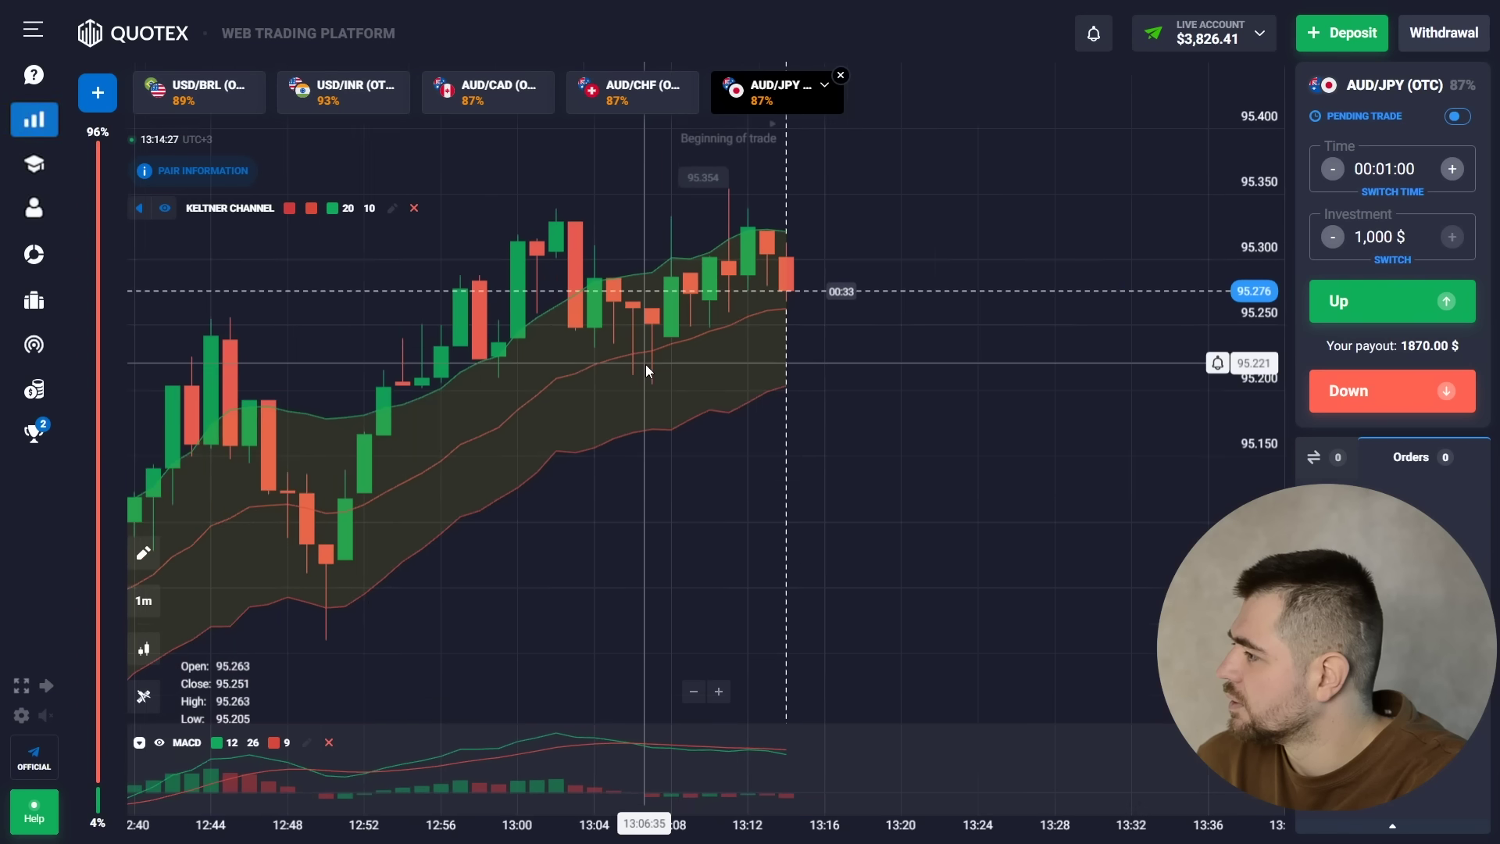
{"action": "left_click", "coordinate": [187, 109]}
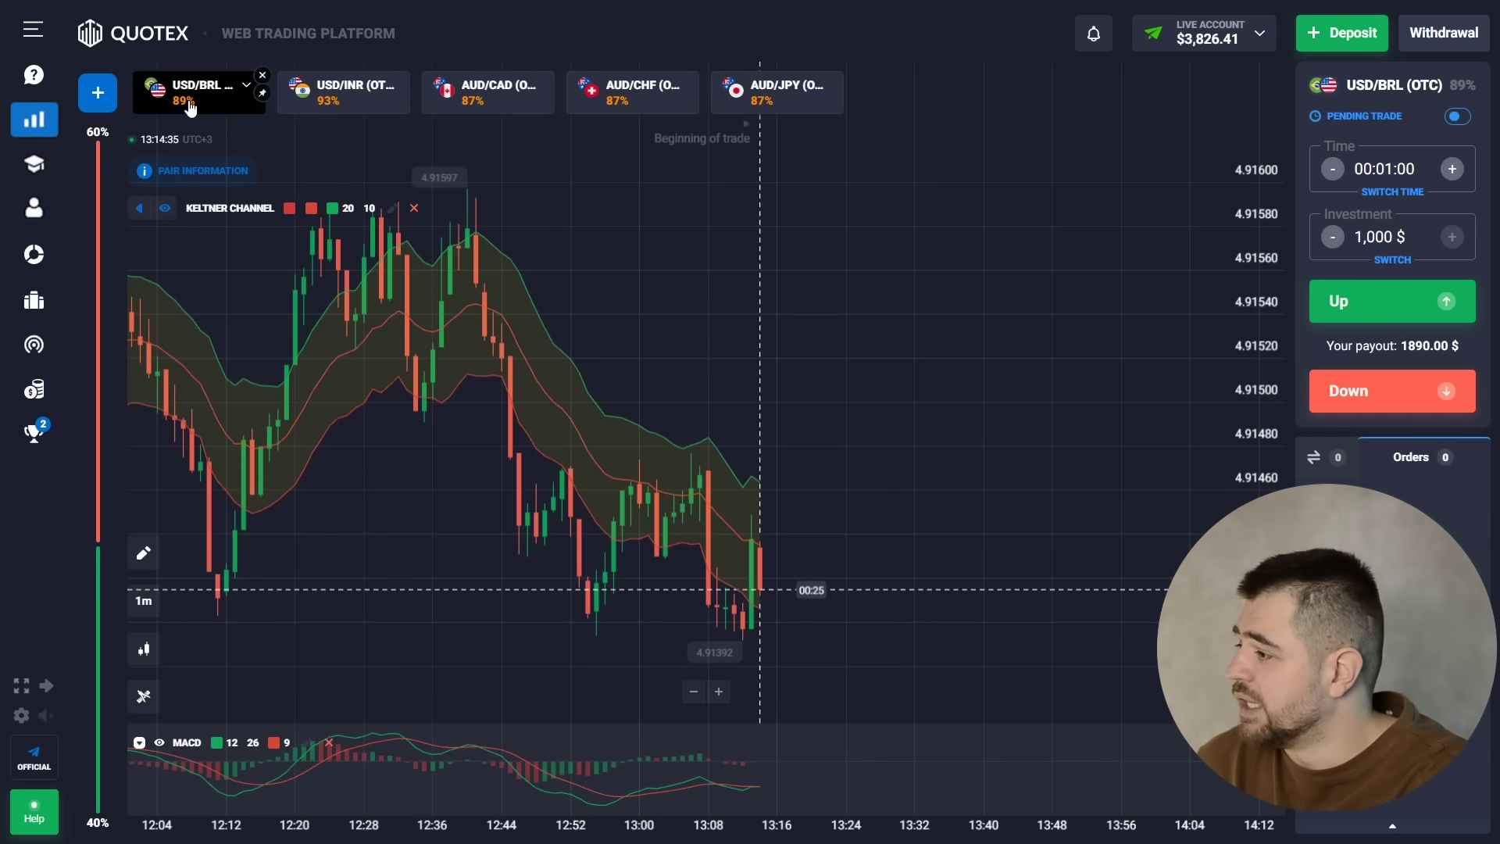
{"action": "scroll", "coordinate": [760, 542], "scroll_direction": "up", "scroll_amount": 3}
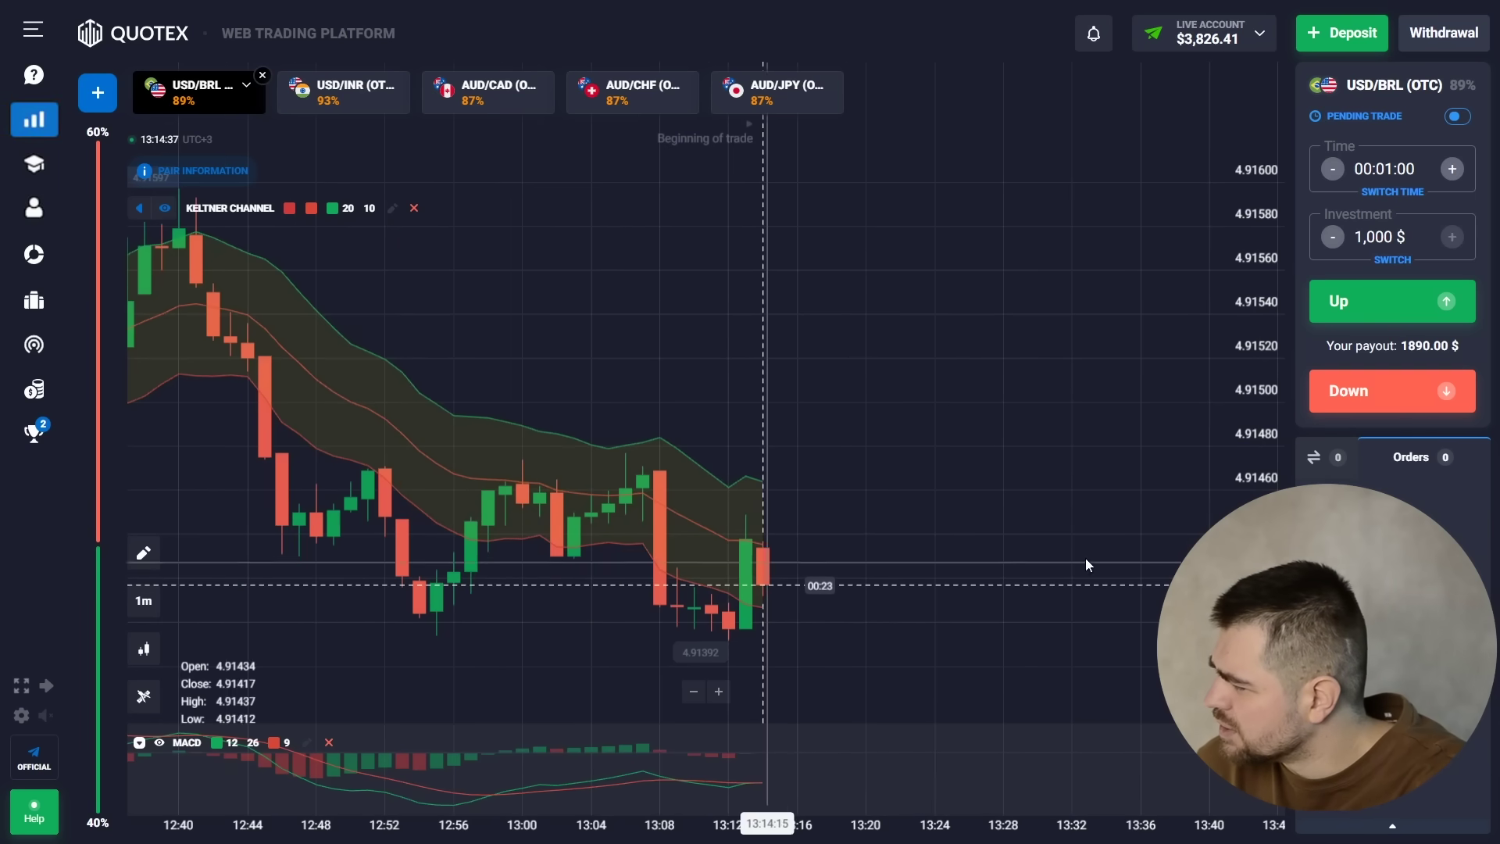
{"action": "left_click", "coordinate": [1375, 398]}
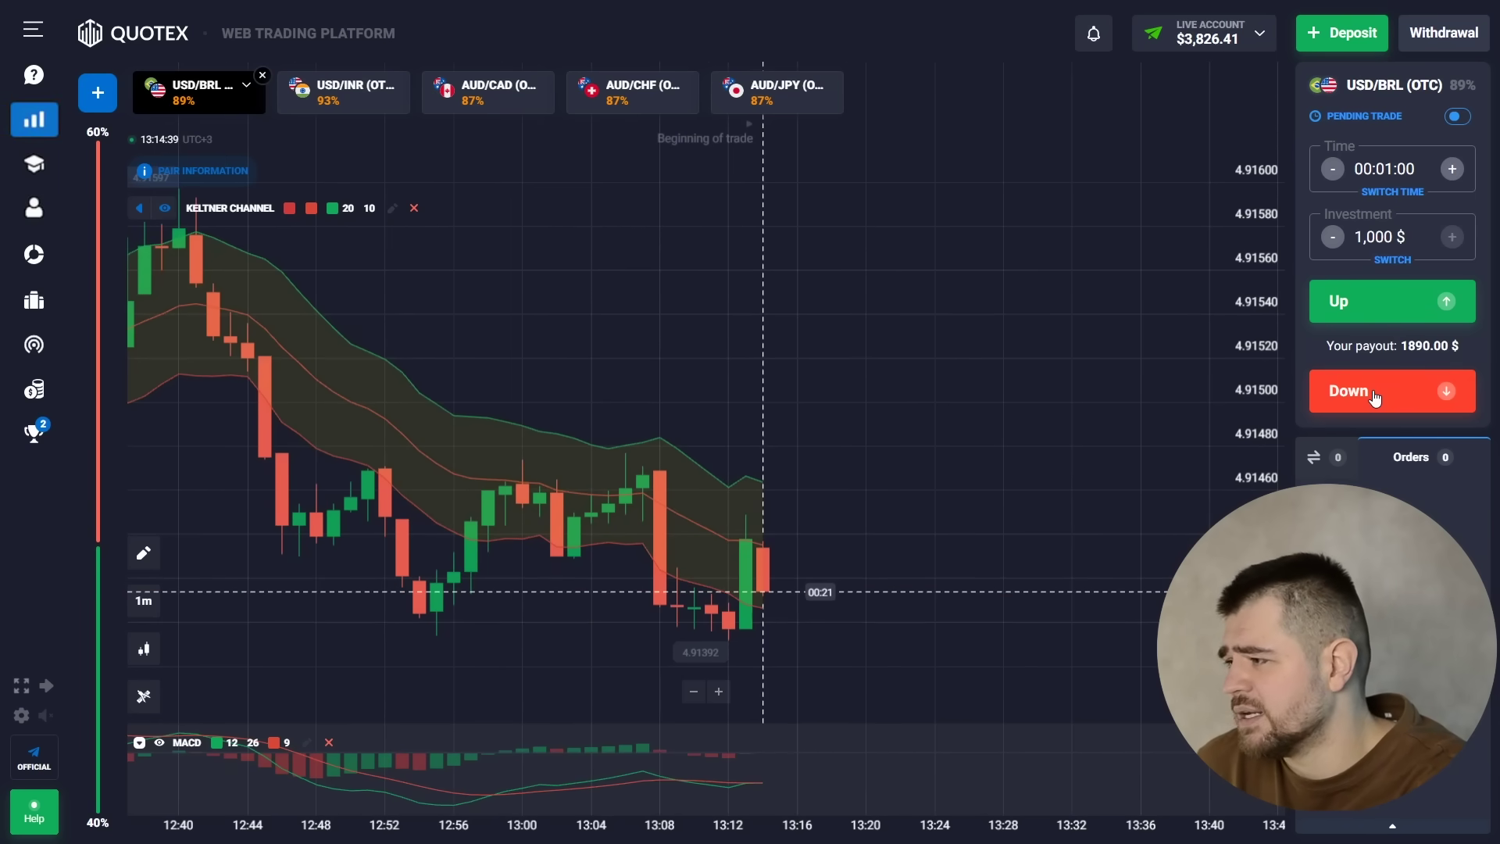
{"action": "left_click", "coordinate": [1375, 399]}
{"action": "left_click", "coordinate": [1375, 398]}
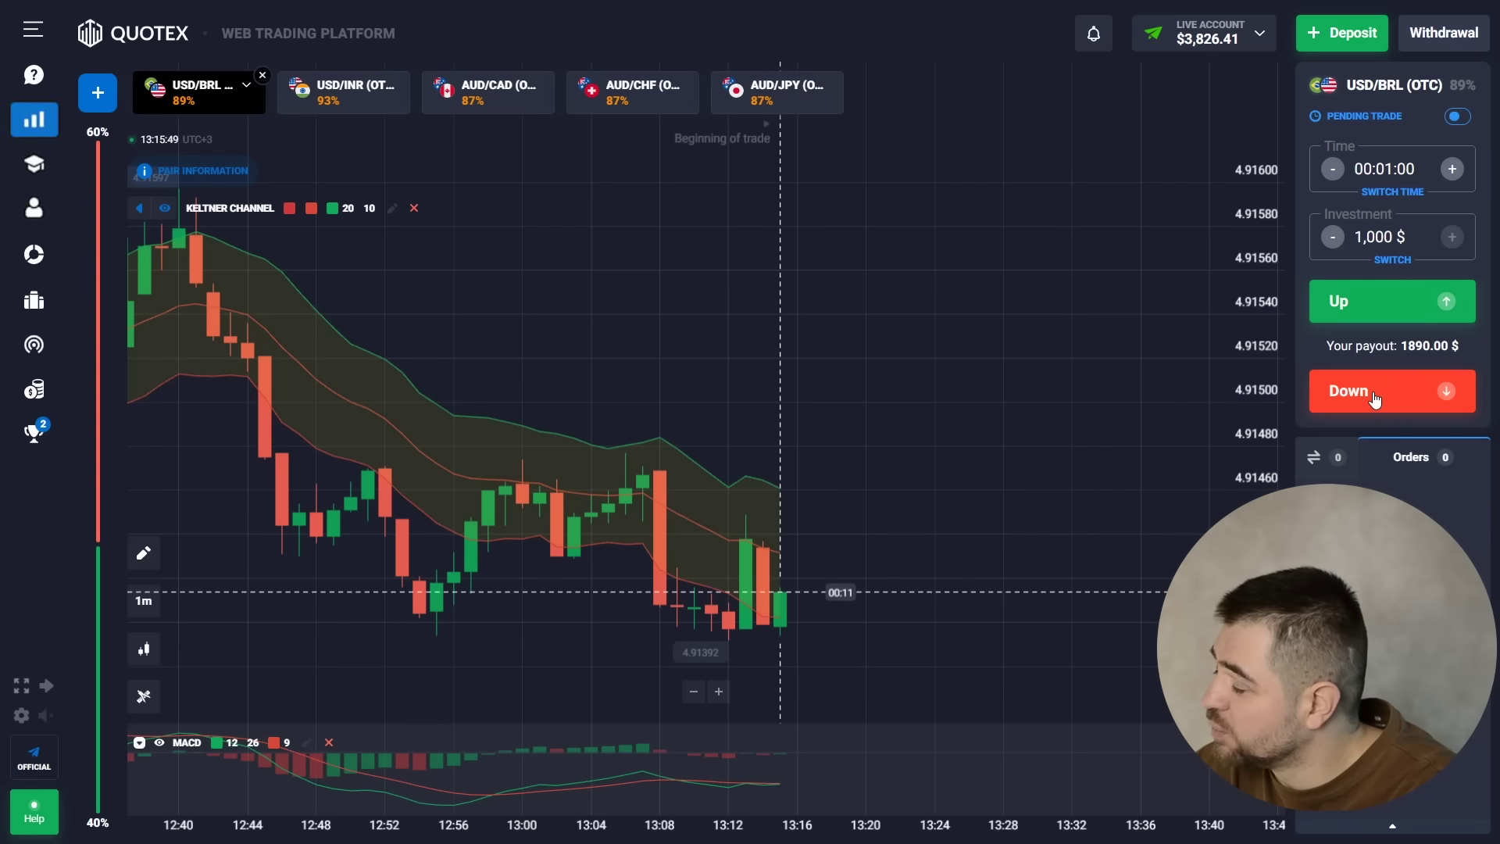
Place three more one-minute Down trades of 1,000 $ each on USD/BRL (OTC)
{"action": "left_click", "coordinate": [1375, 399]}
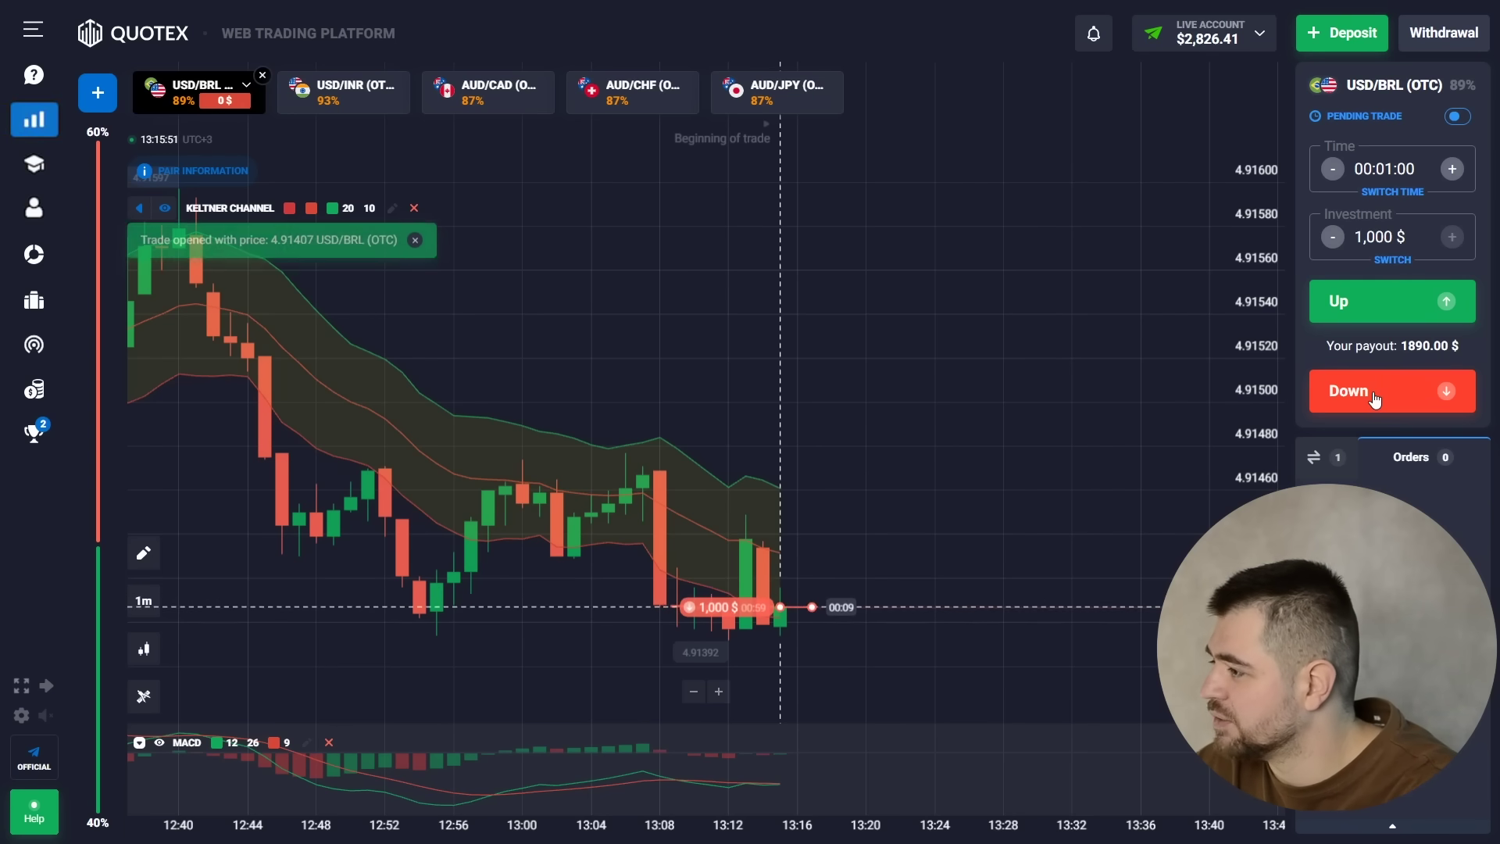
{"action": "left_click", "coordinate": [1375, 399]}
{"action": "left_click", "coordinate": [1374, 400]}
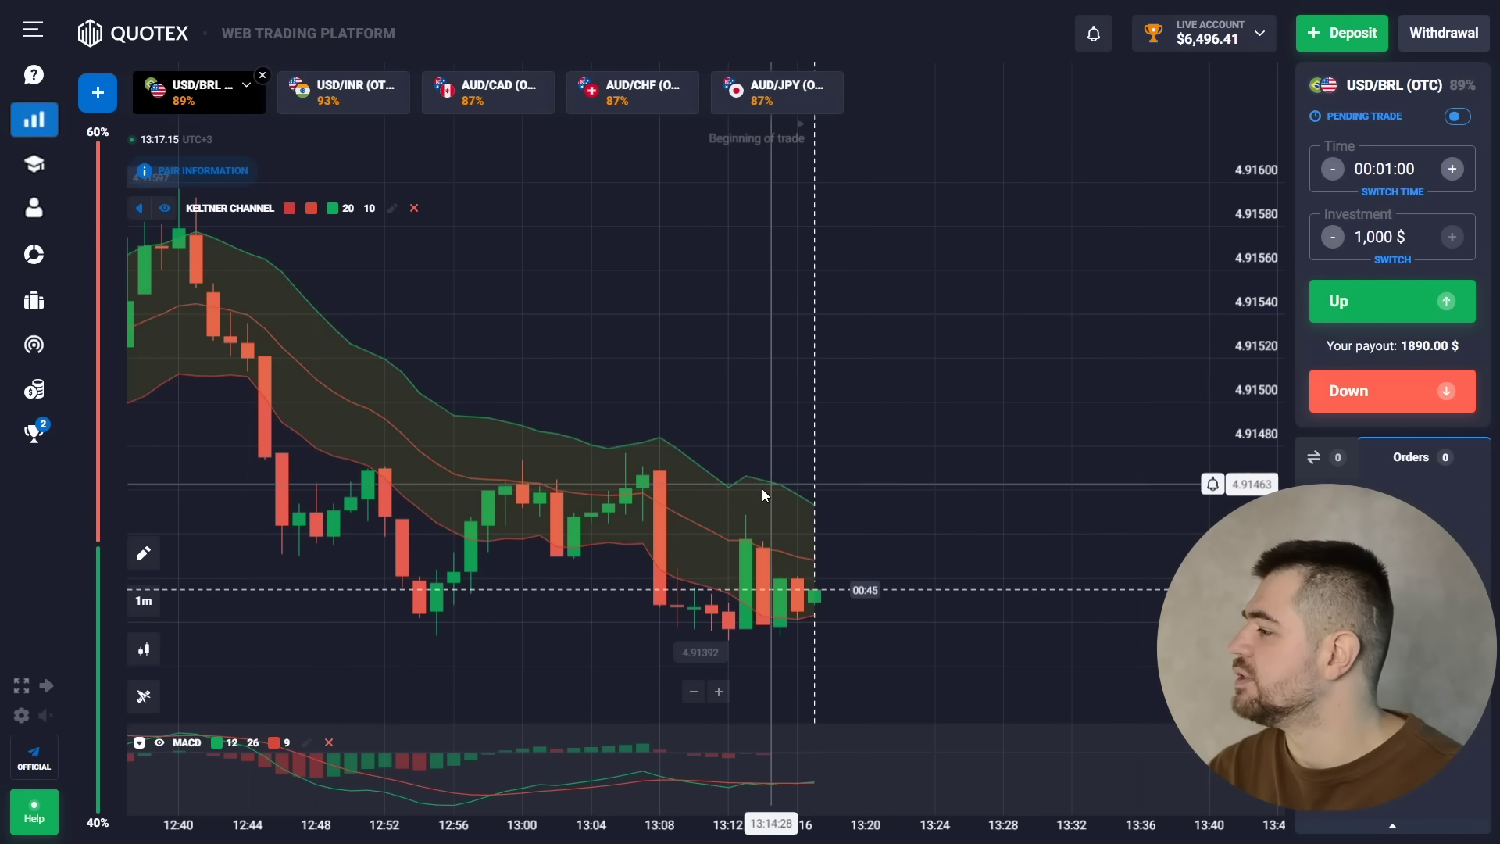
Return to the USD/INR (OTC) chart and place two one-minute Up trades of 1,000 $ each
{"action": "scroll", "coordinate": [727, 406], "scroll_direction": "down", "scroll_amount": 3}
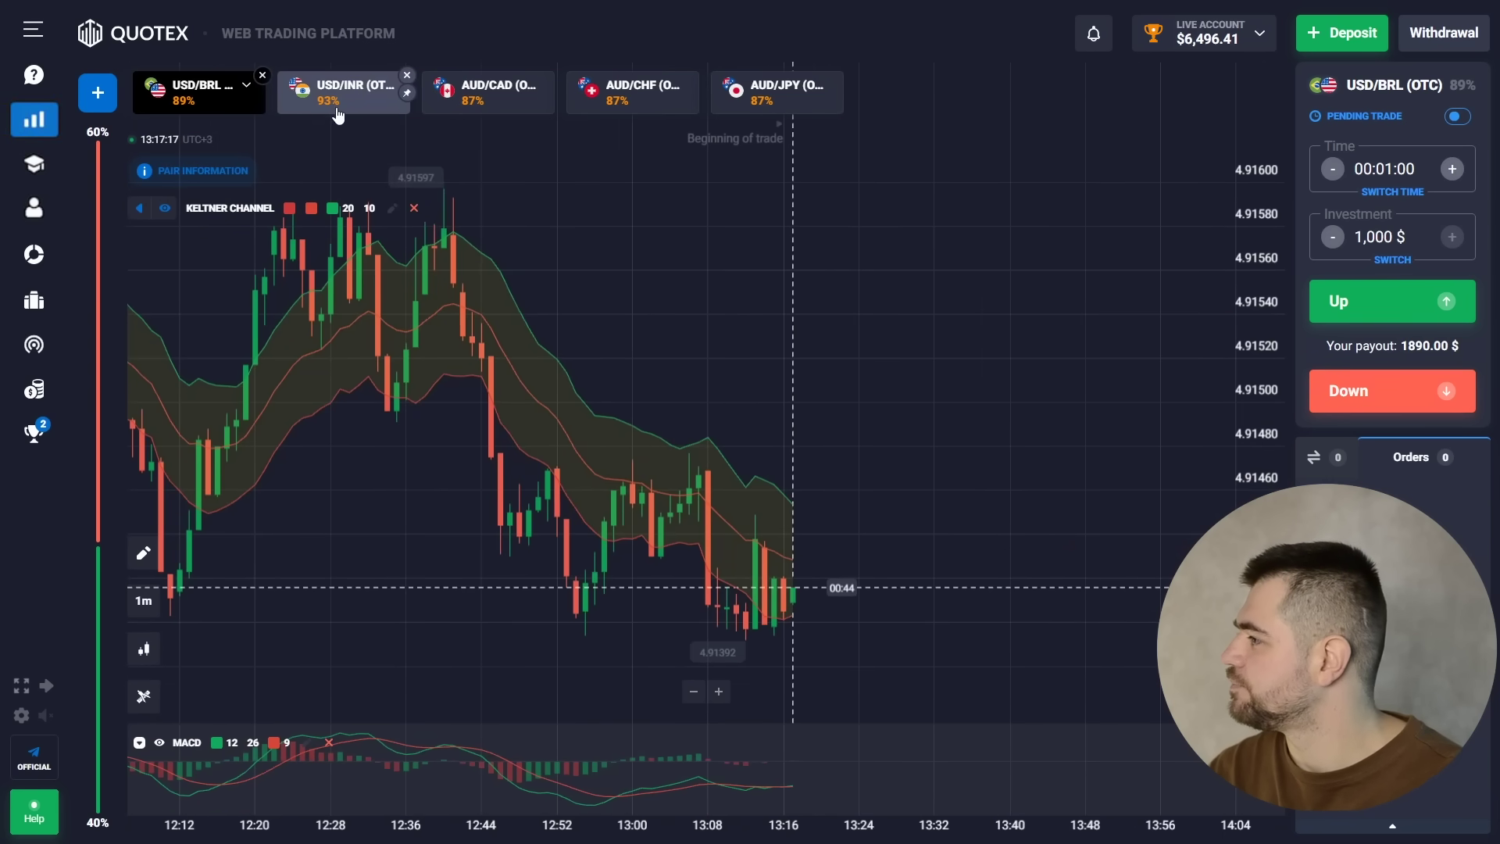
{"action": "left_click", "coordinate": [334, 110]}
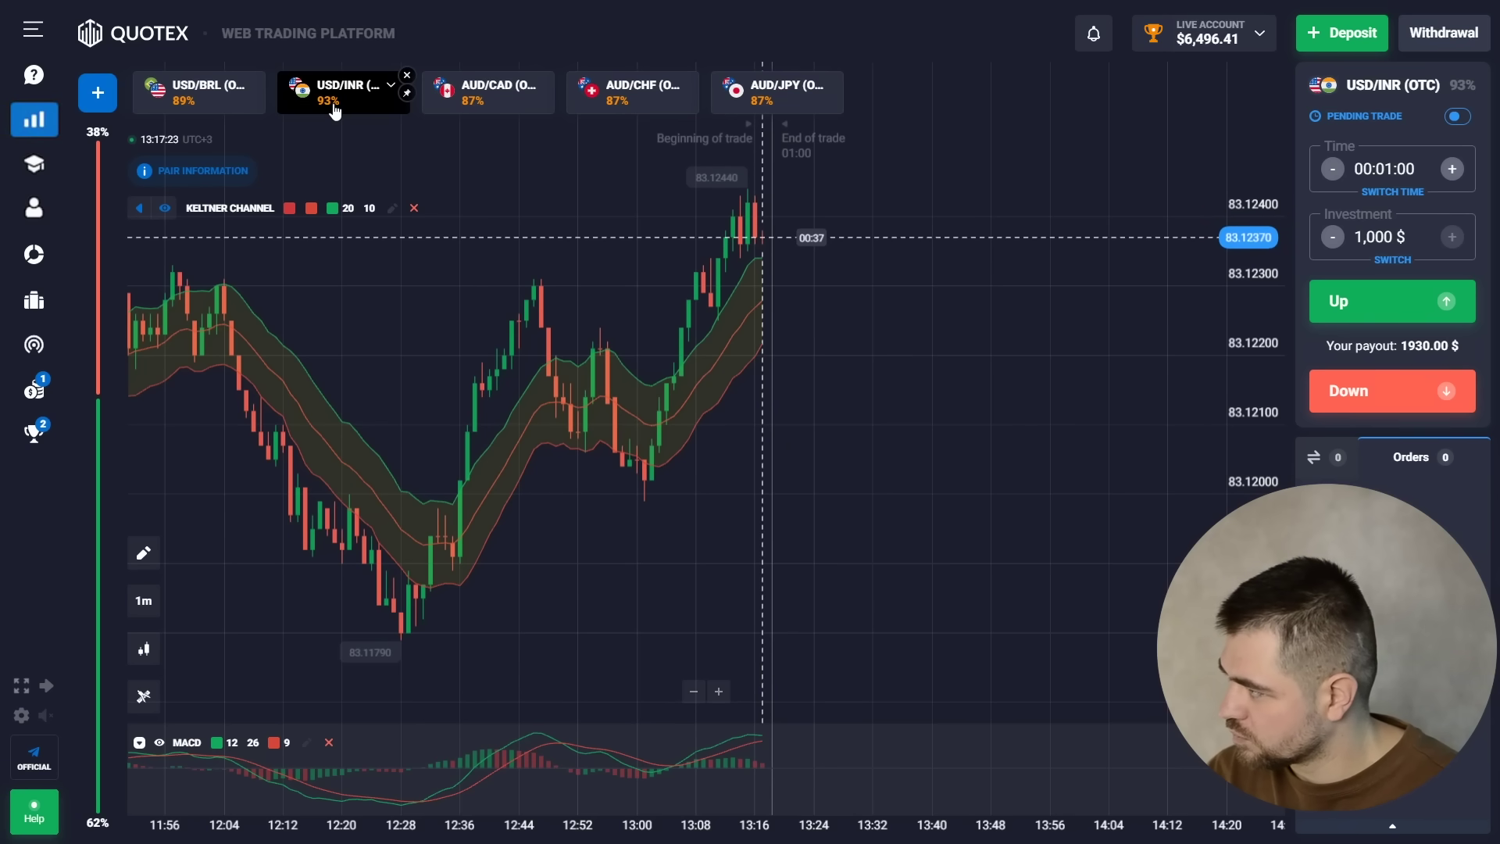
{"action": "scroll", "coordinate": [917, 297], "scroll_direction": "up", "scroll_amount": 5}
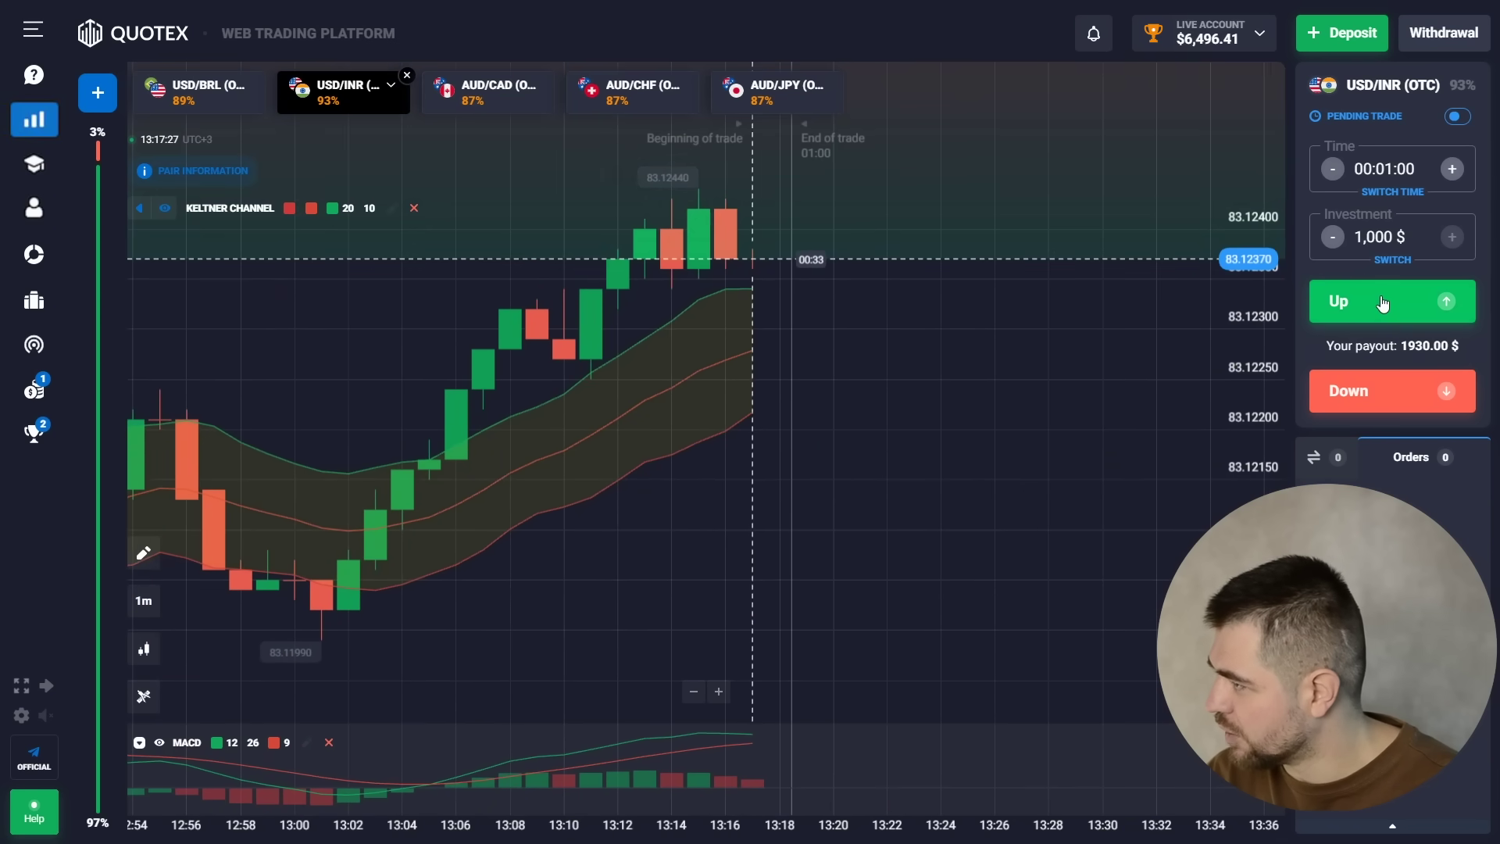
{"action": "left_click", "coordinate": [1380, 305]}
{"action": "left_click", "coordinate": [1380, 307]}
{"action": "left_click", "coordinate": [1379, 309]}
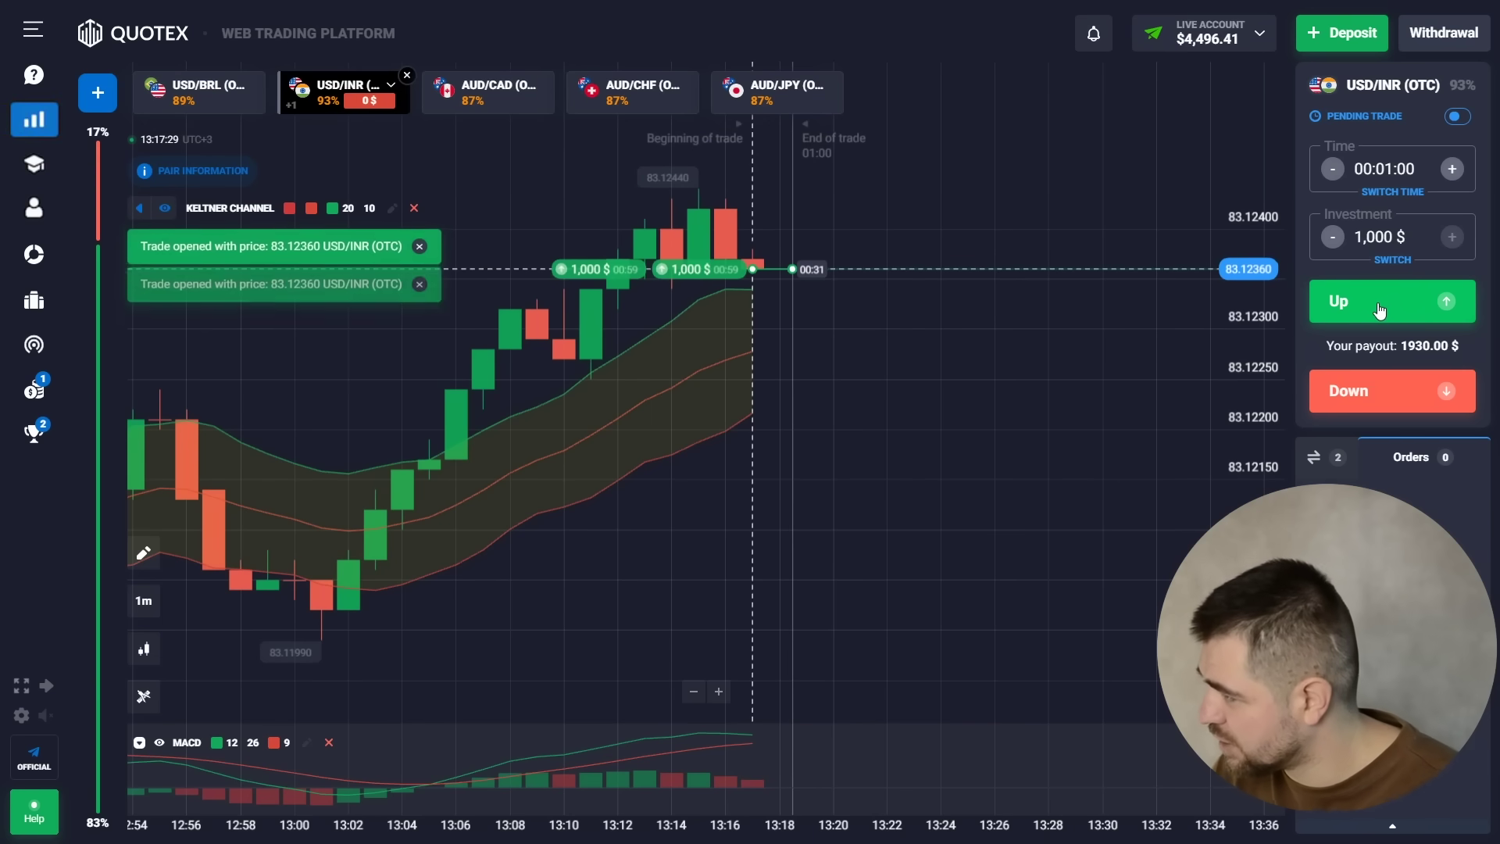